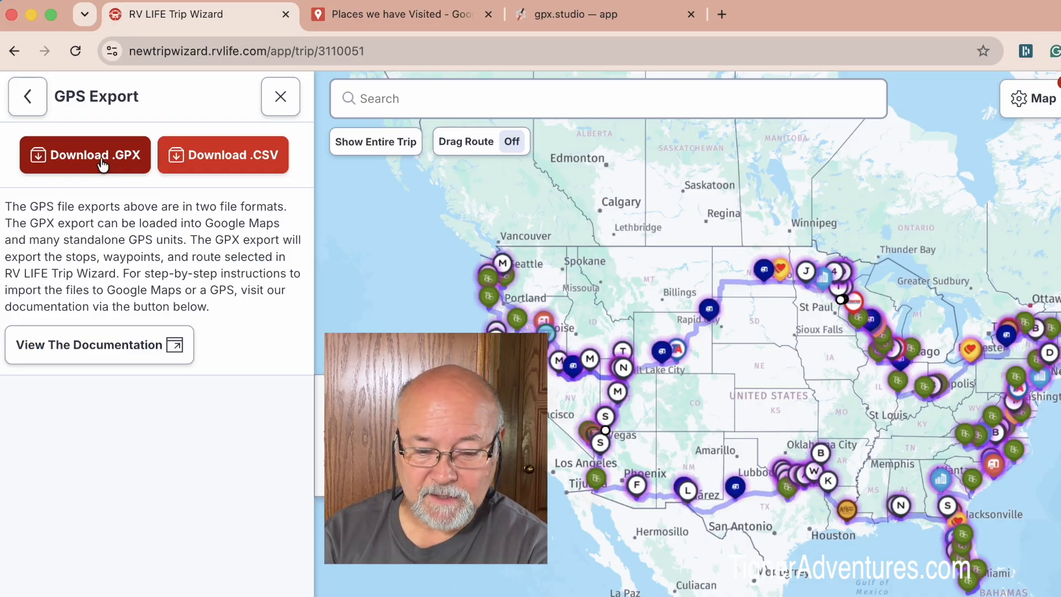
# Download the trip as a GPX file and switch to the Places we have Visited map in Google My Maps
pyautogui.click(102, 164)
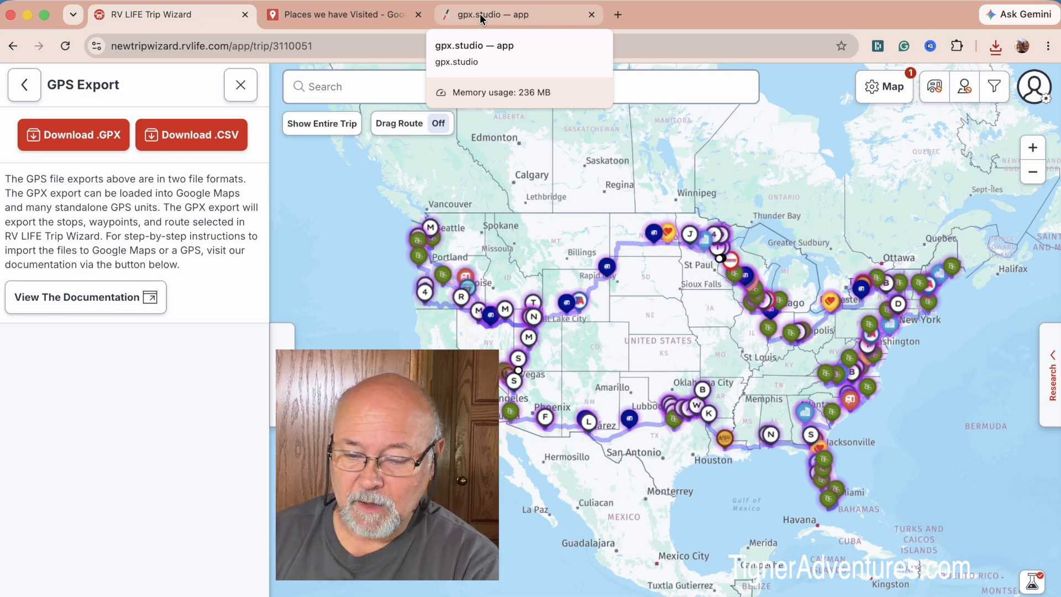
pyautogui.click(357, 12)
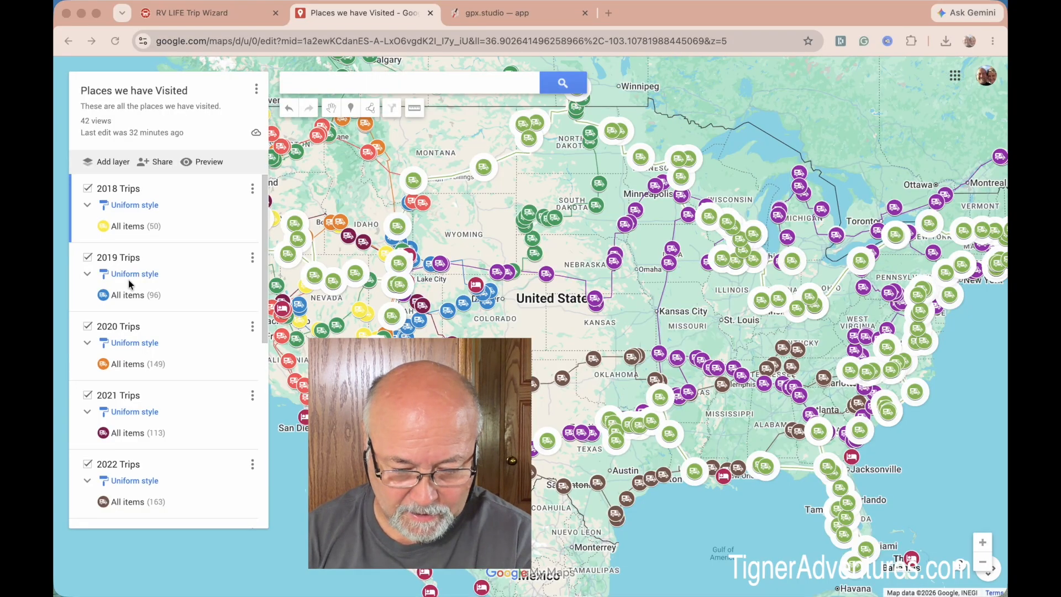
# Try to add a new layer to the Places we have Visited map
pyautogui.scroll(-3, 129, 283)
pyautogui.scroll(3, 126, 283)
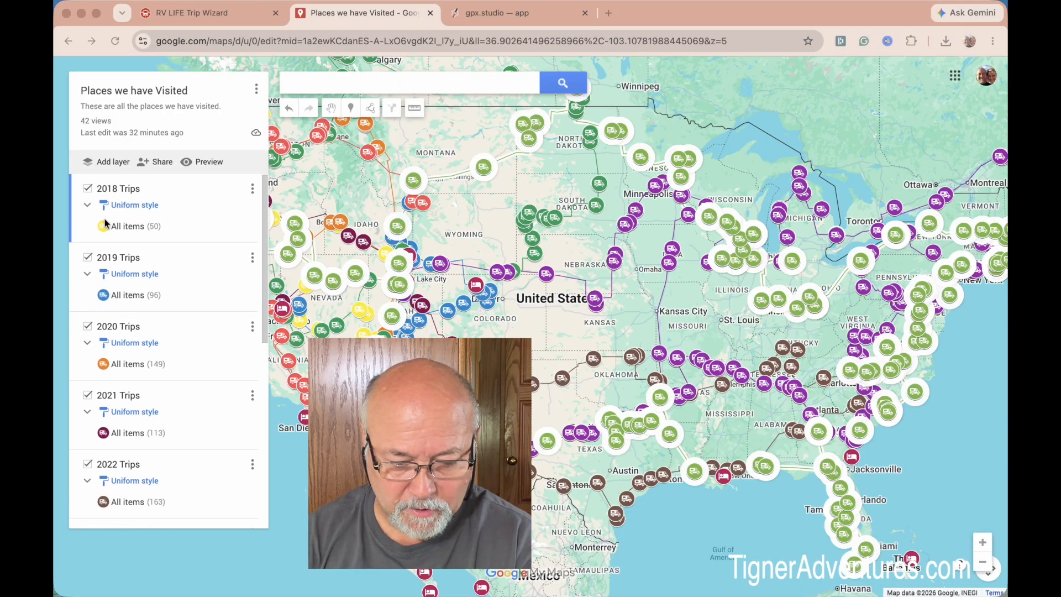
pyautogui.scroll(-2, 132, 251)
pyautogui.scroll(2, 131, 246)
pyautogui.click(108, 163)
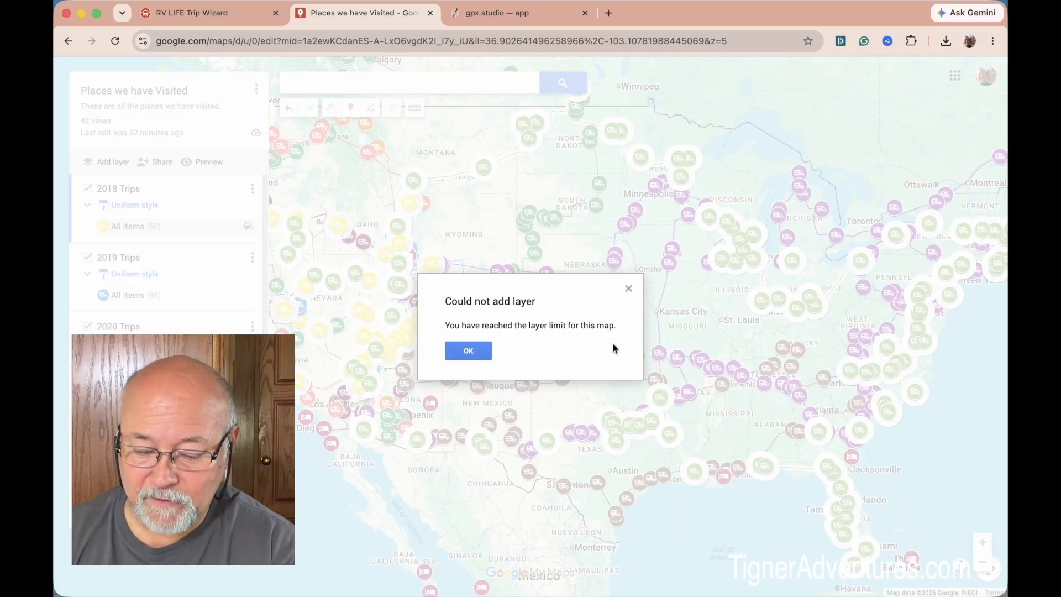
pyautogui.click(629, 290)
# Delete the 2026 Avon Costco for Laptop layer from the map and review the remaining trip layers
pyautogui.scroll(-1, 137, 274)
pyautogui.scroll(-6, 136, 274)
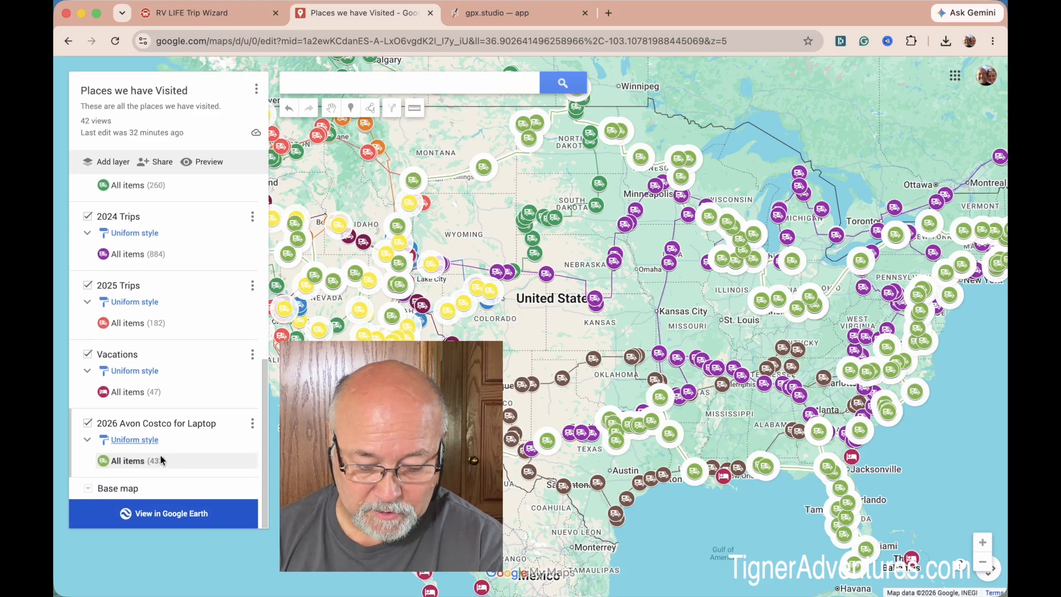
pyautogui.click(252, 424)
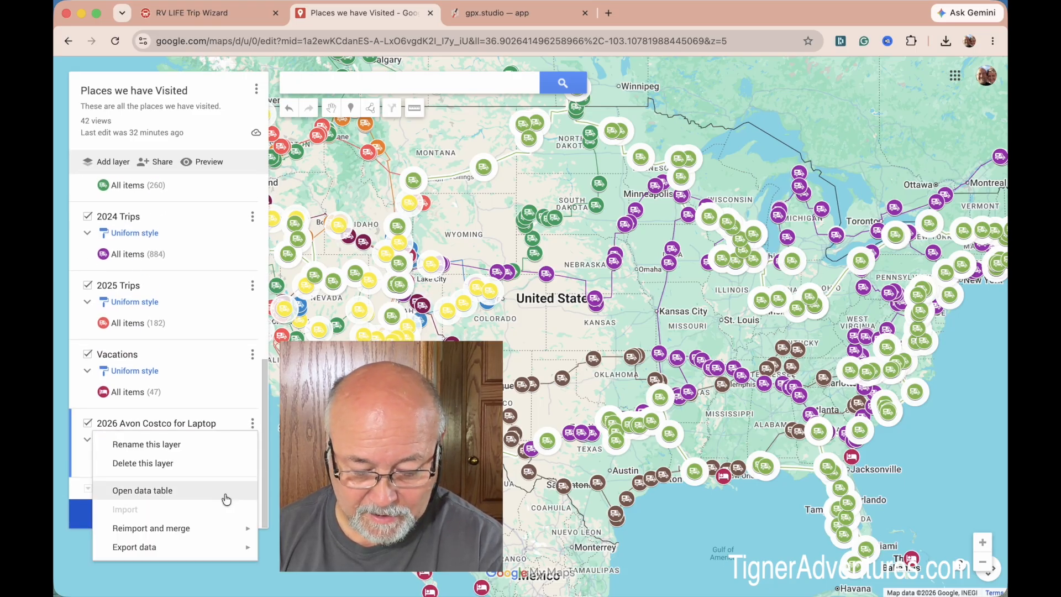
pyautogui.click(160, 465)
pyautogui.click(501, 341)
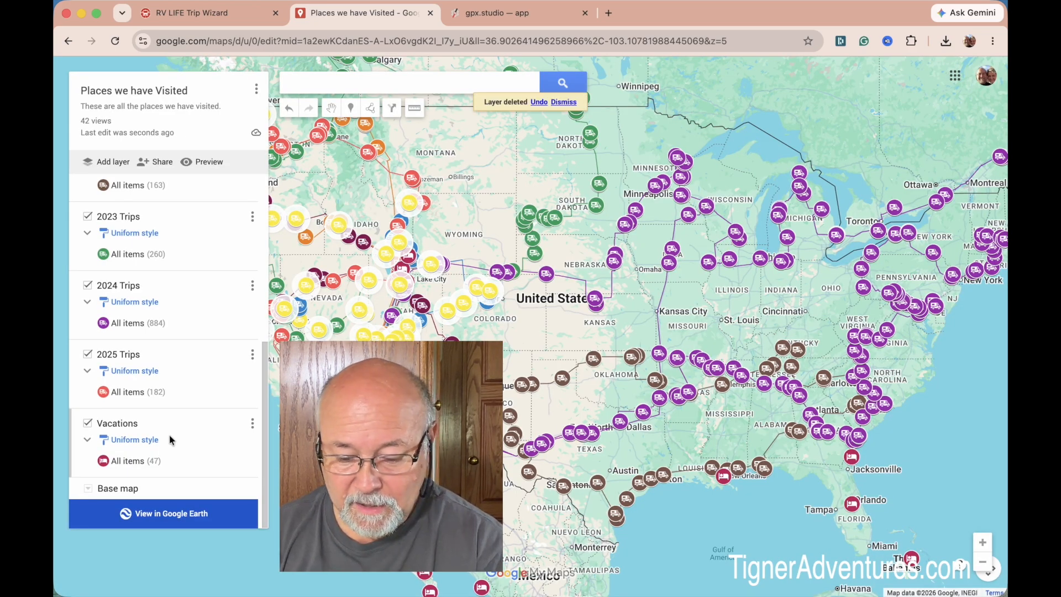
pyautogui.scroll(5, 172, 437)
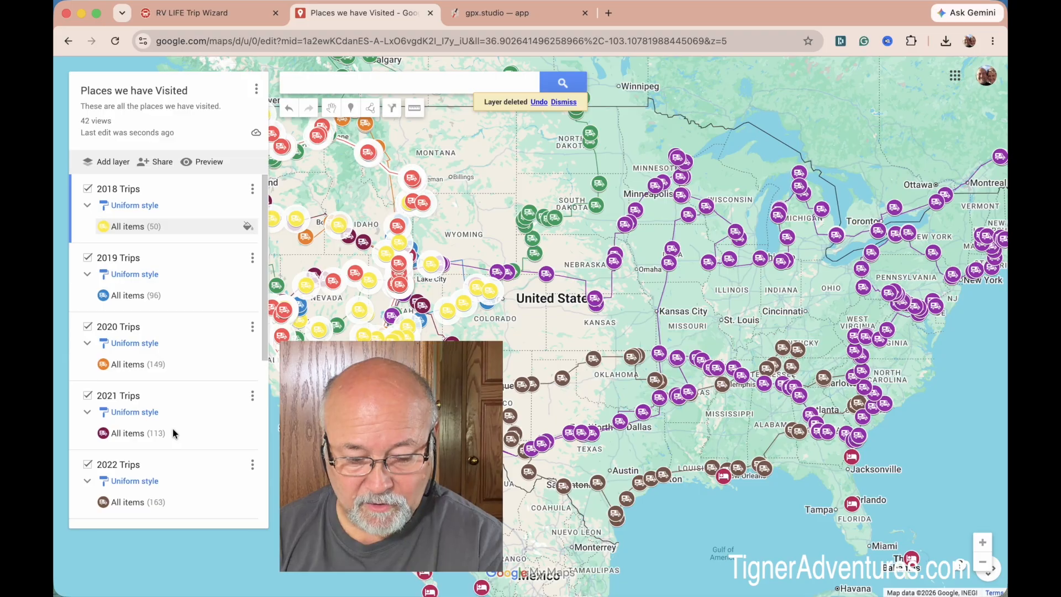
pyautogui.scroll(-5, 173, 433)
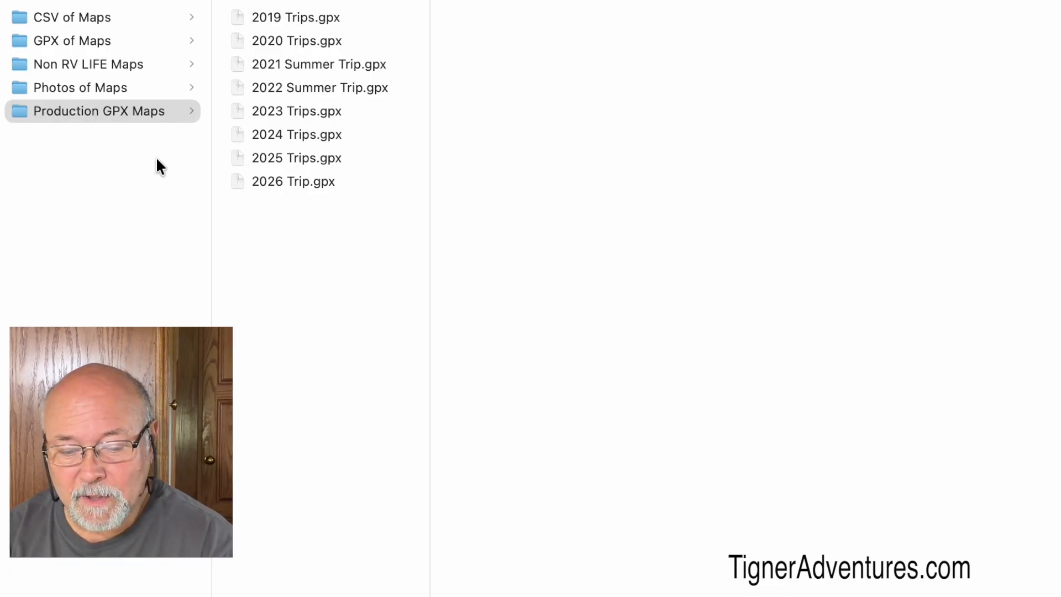
# Switch to Finder and look into the GPX of Maps folder
pyautogui.click(75, 34)
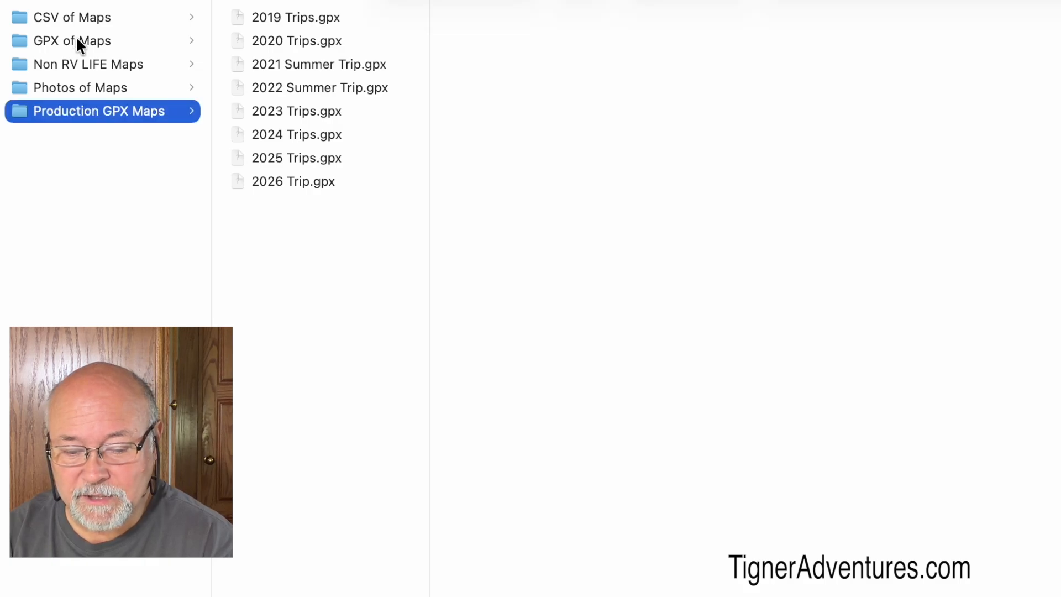
pyautogui.click(76, 39)
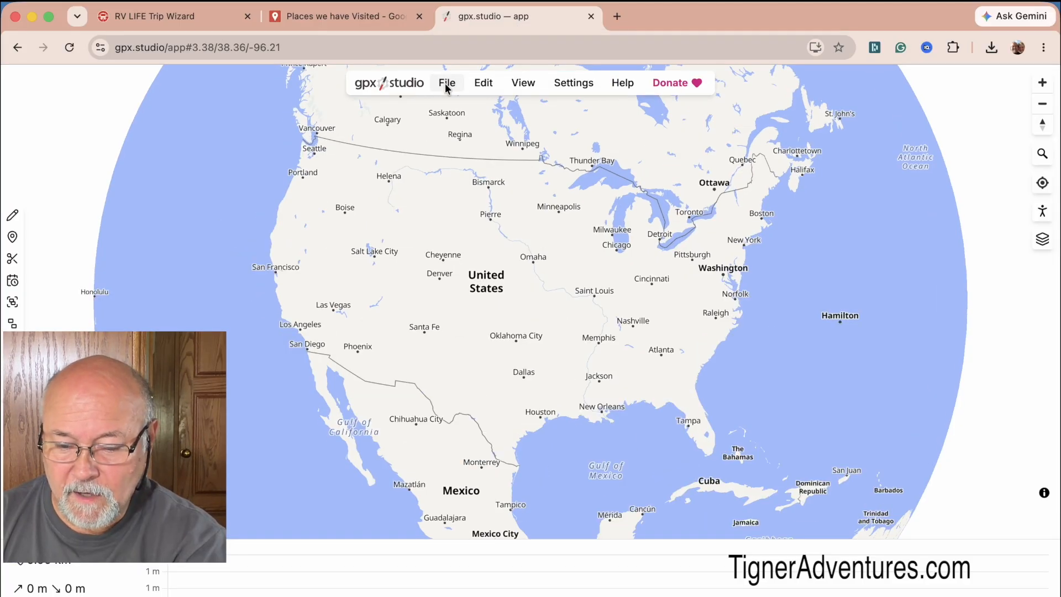
# Switch to gpx.studio and open all seven 2026 files from GPX of Maps, from 2026 Avon Costco for Laptop through 2026 Trip
pyautogui.click(447, 86)
pyautogui.click(469, 138)
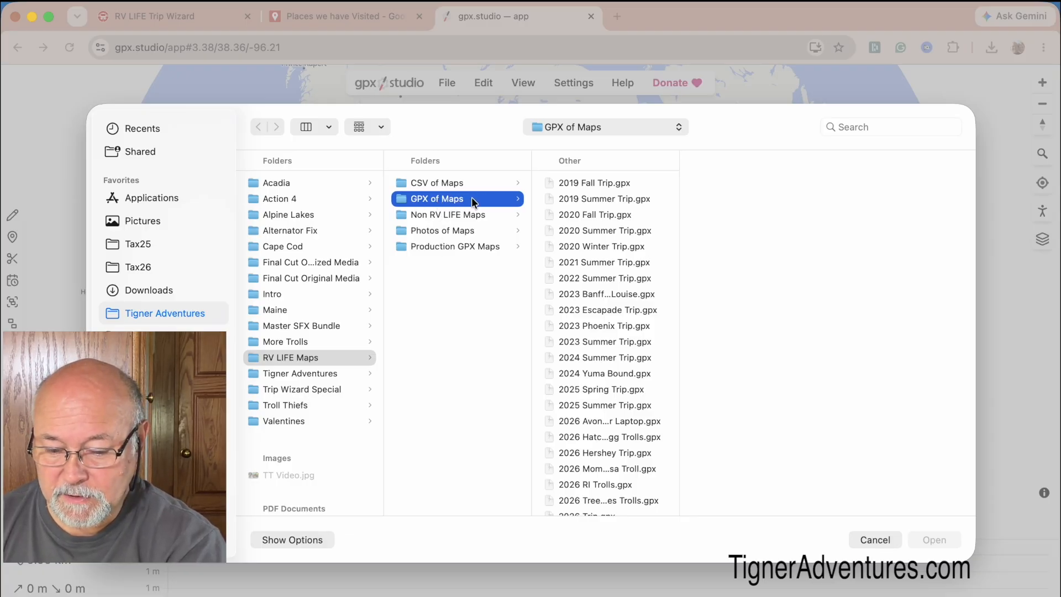
pyautogui.scroll(-1, 595, 396)
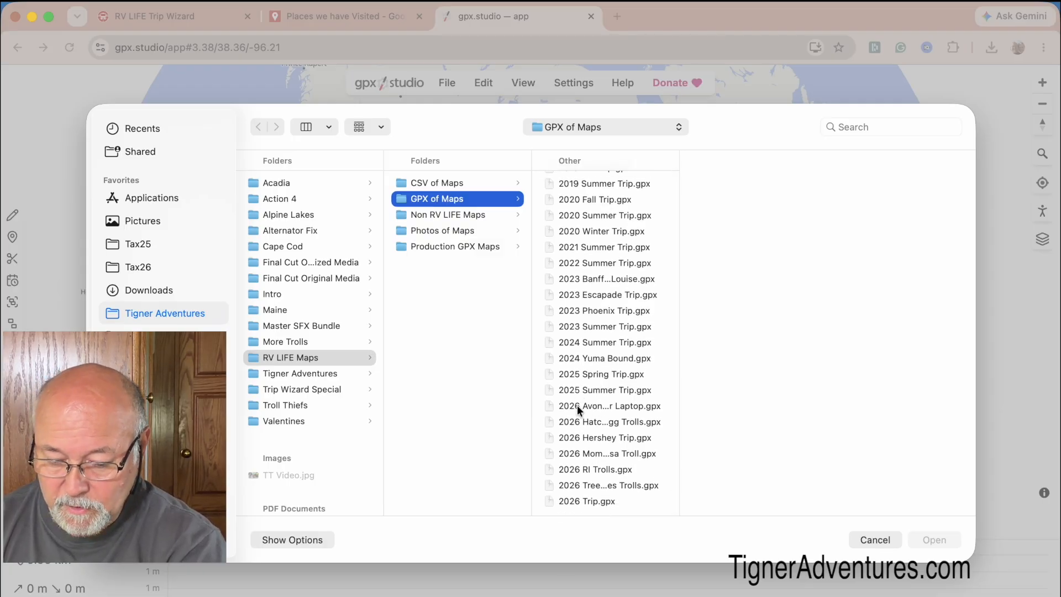
pyautogui.click(577, 406)
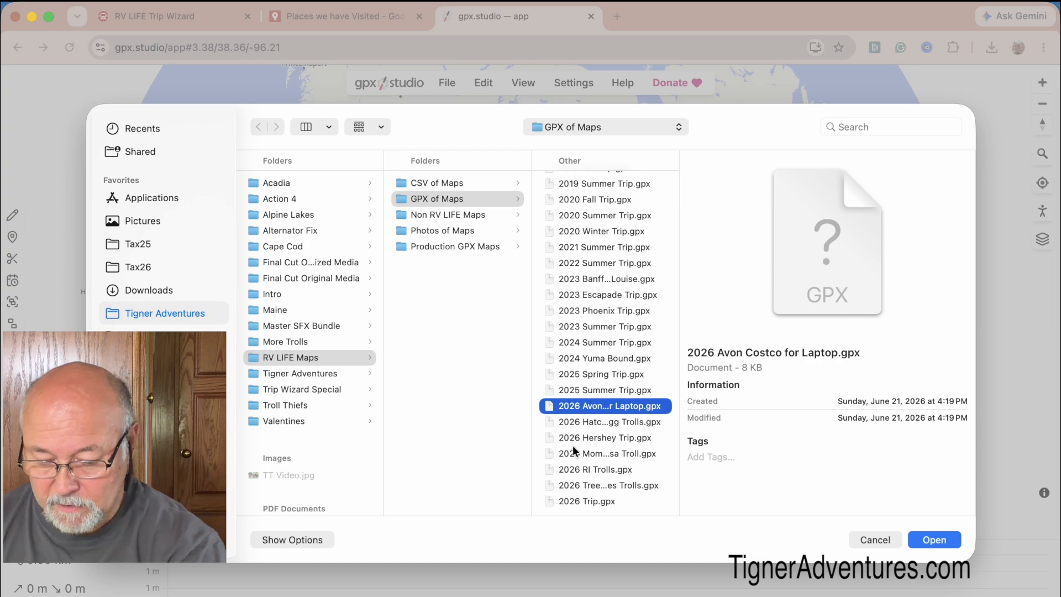
pyautogui.keyDown('shift'); pyautogui.click(571, 502); pyautogui.keyUp('shift')
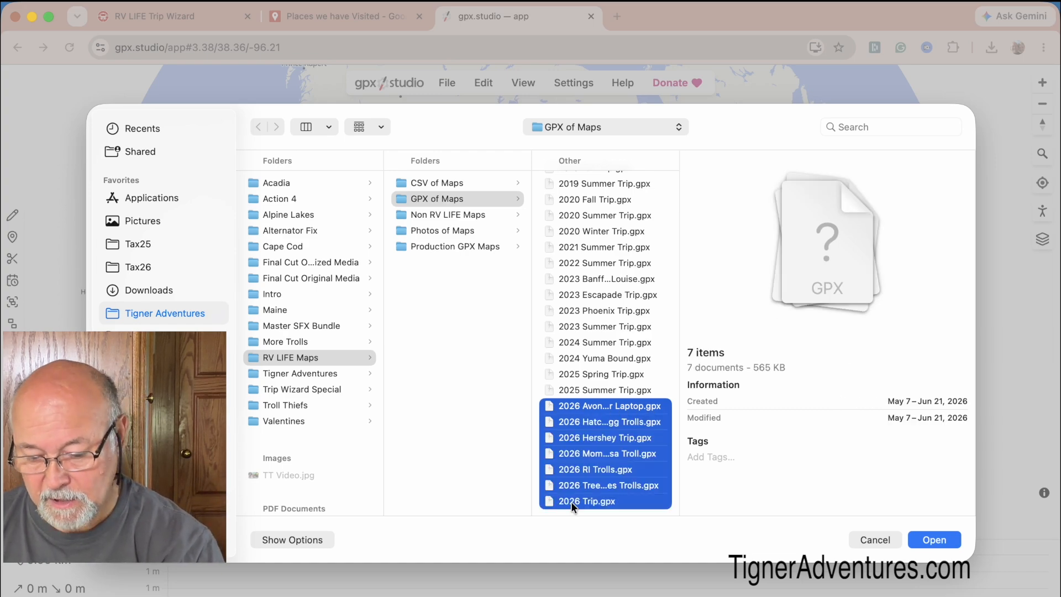
pyautogui.click(935, 540)
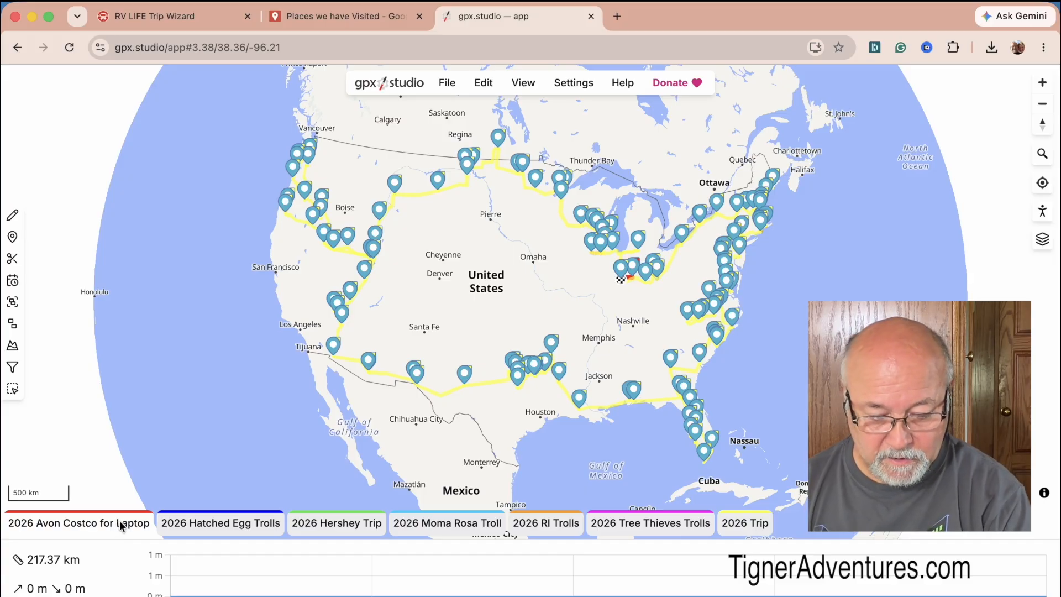
# Try to merge all seven 2026 trips into one continuous trace with the Connect the traces option
pyautogui.click(191, 526)
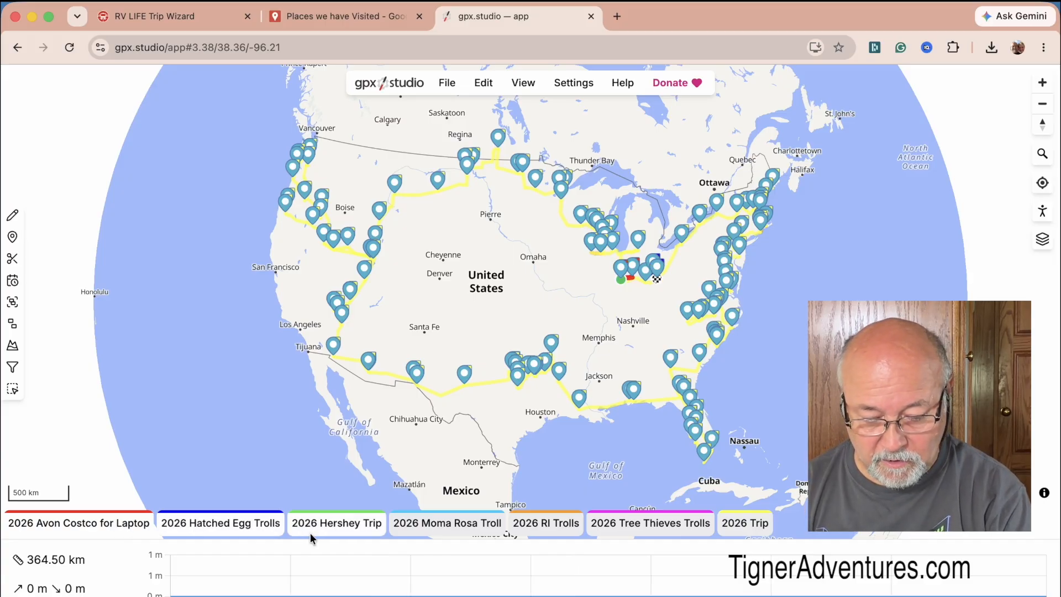
pyautogui.keyDown('shift'); pyautogui.click(458, 525); pyautogui.keyUp('shift')
pyautogui.keyDown('shift'); pyautogui.click(555, 527); pyautogui.keyUp('shift')
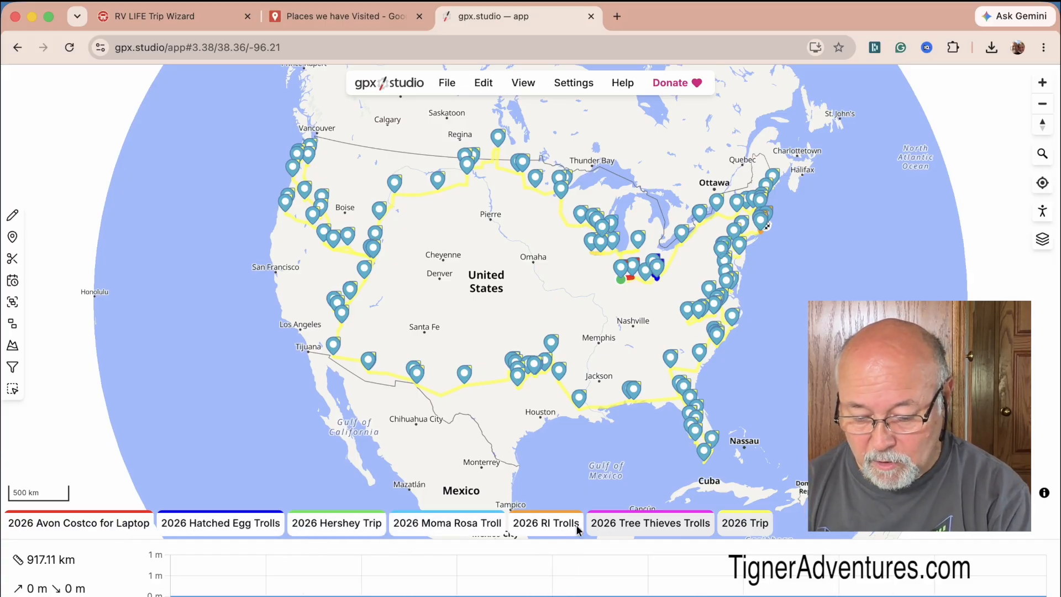
pyautogui.keyDown('shift'); pyautogui.click(621, 526); pyautogui.keyUp('shift')
pyautogui.keyDown('shift'); pyautogui.click(729, 525); pyautogui.keyUp('shift')
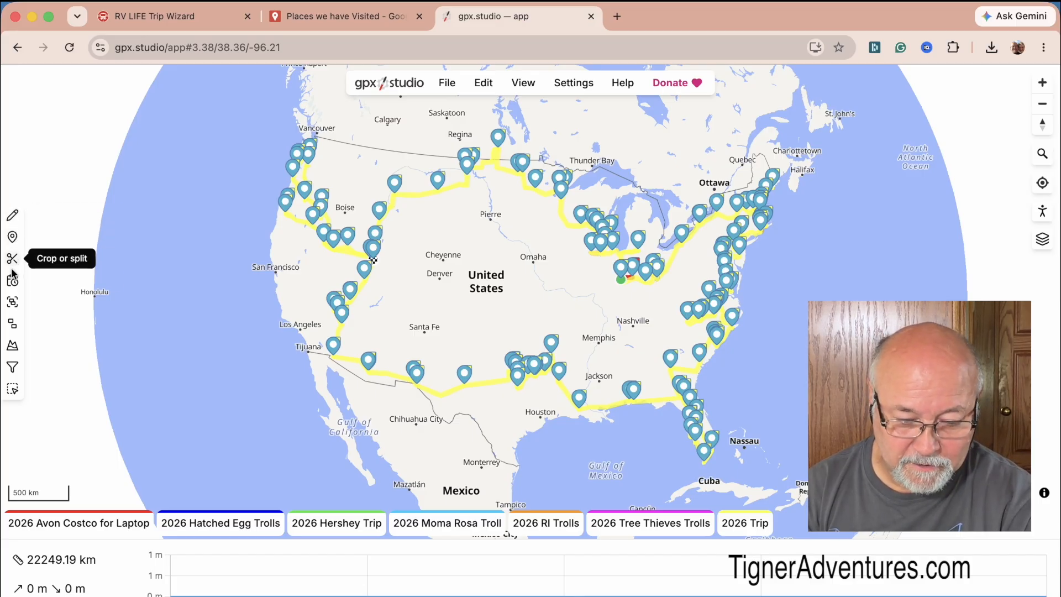
pyautogui.click(12, 306)
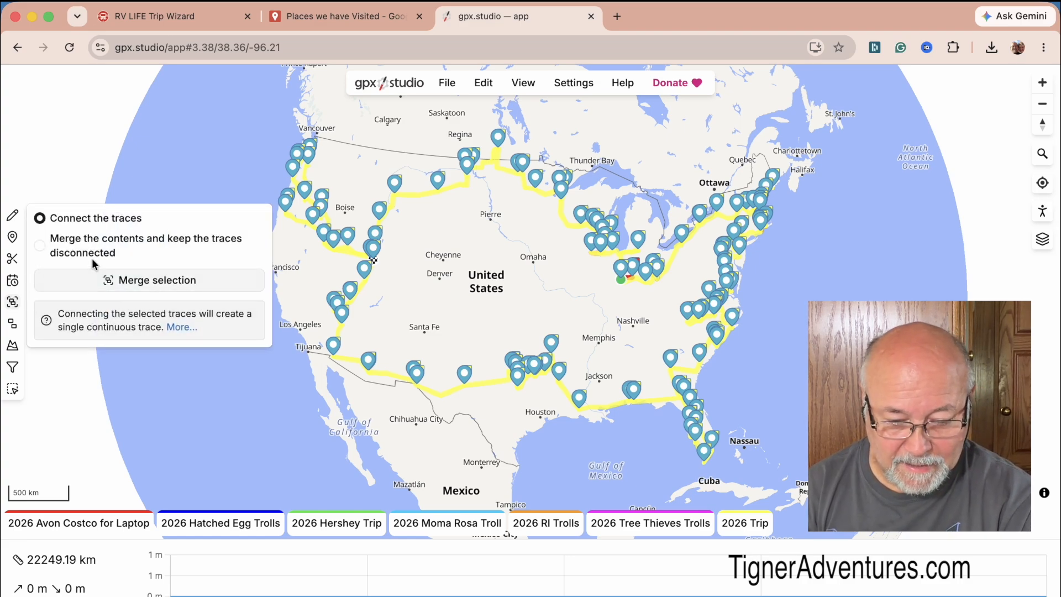
pyautogui.click(10, 306)
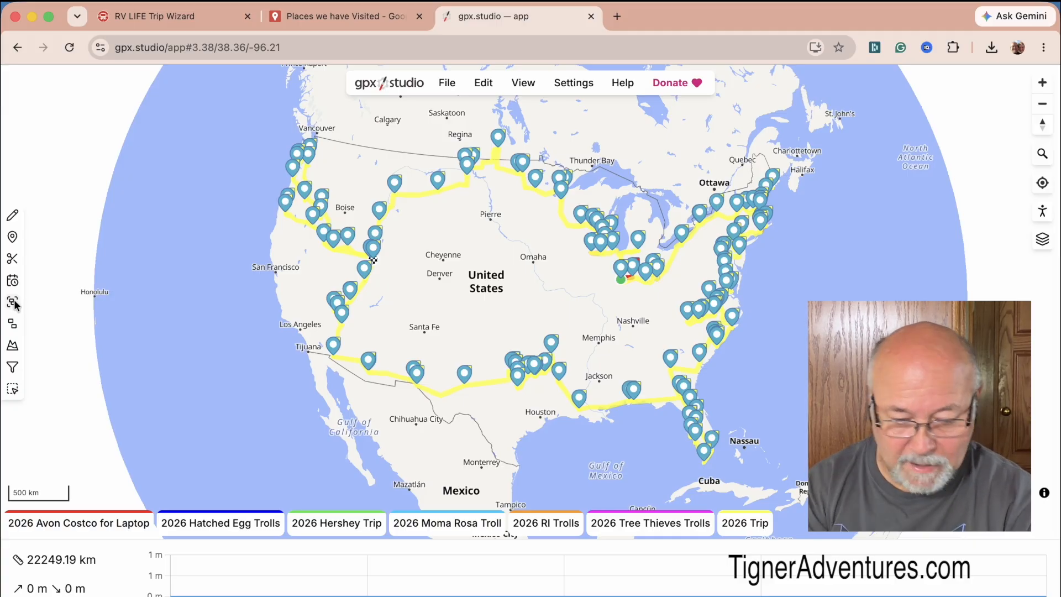
pyautogui.click(14, 301)
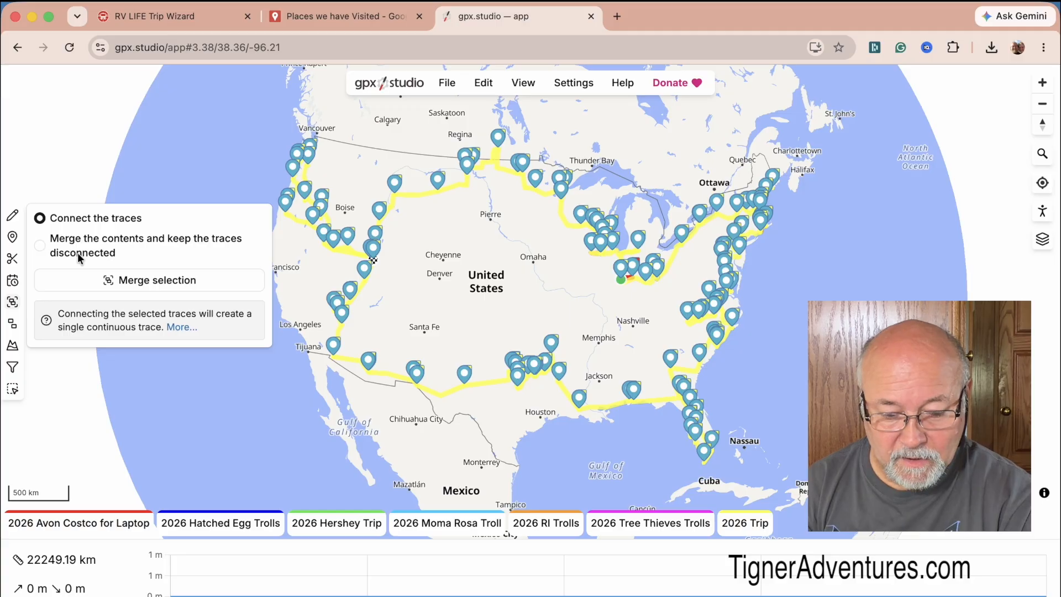
pyautogui.click(138, 281)
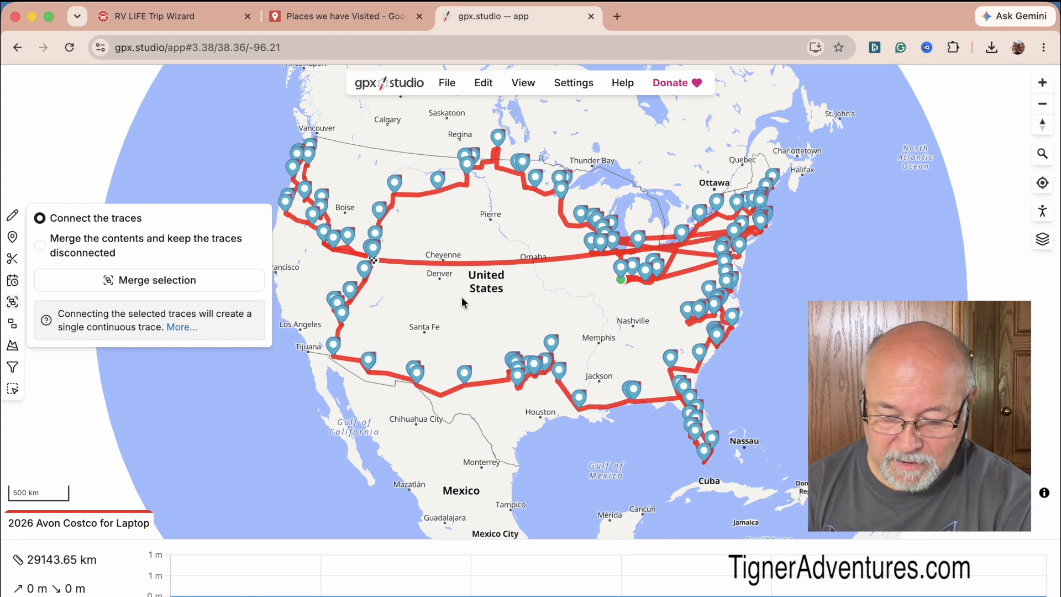
# Undo the merge that connected the traces
pyautogui.scroll(-1, 533, 303)
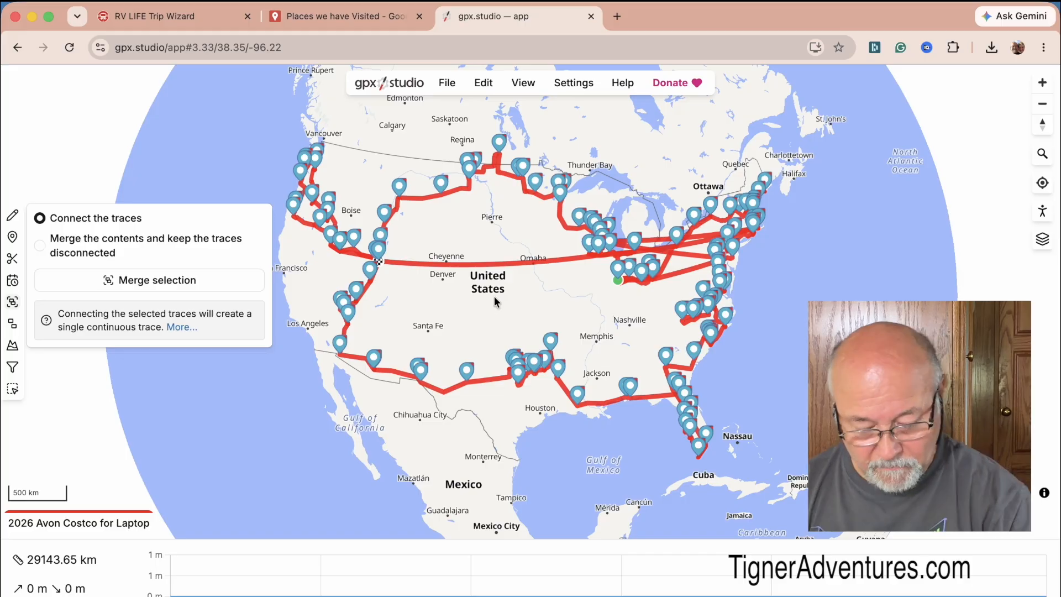
pyautogui.press('super+z')
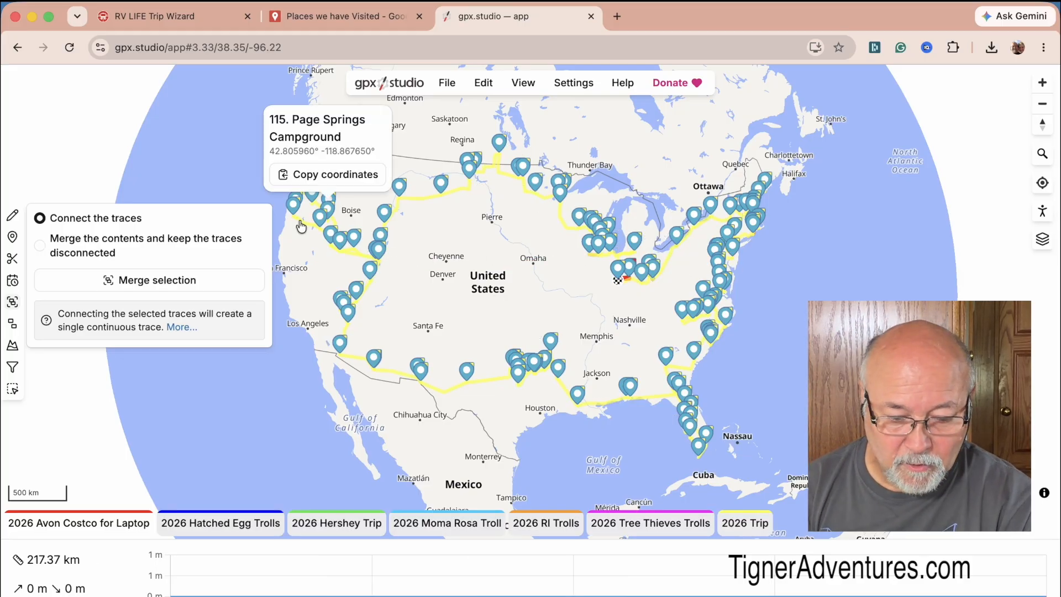
# Merge all seven 2026 trips into one file with the option to merge contents and keep the traces disconnected
pyautogui.click(38, 247)
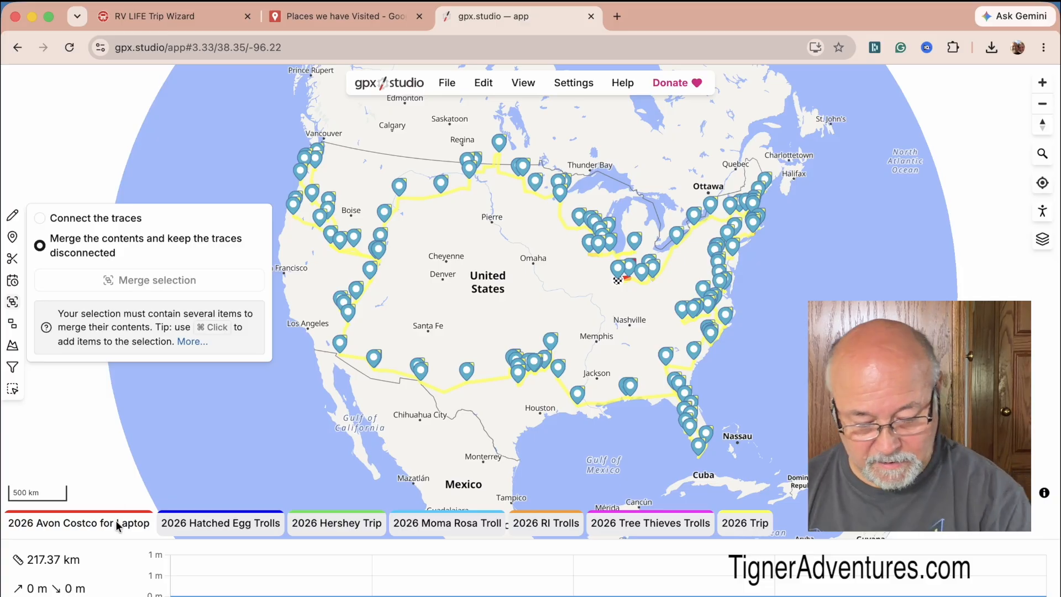
pyautogui.press('super+a')
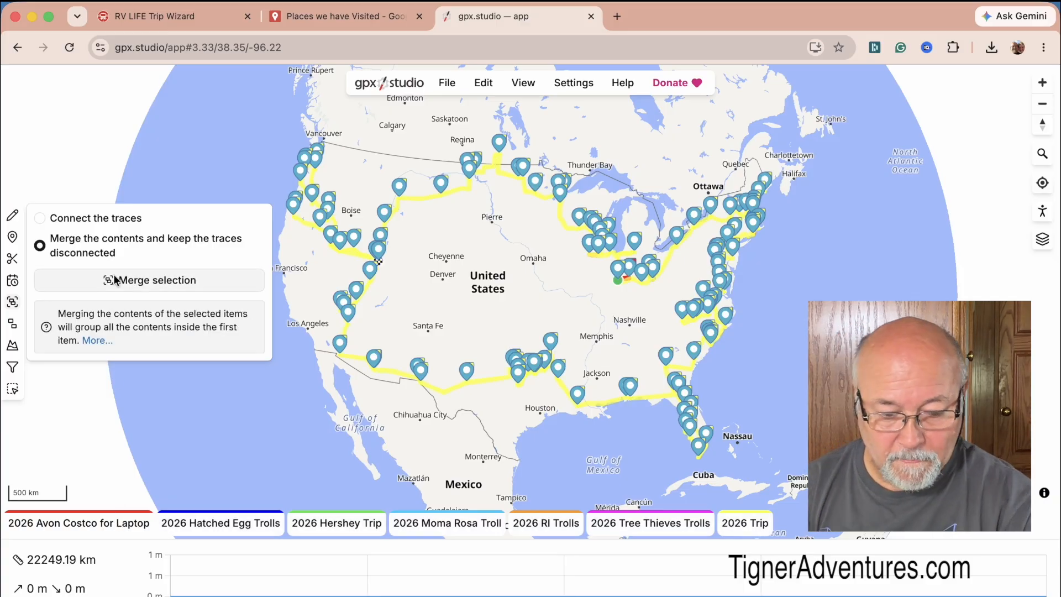
pyautogui.click(146, 282)
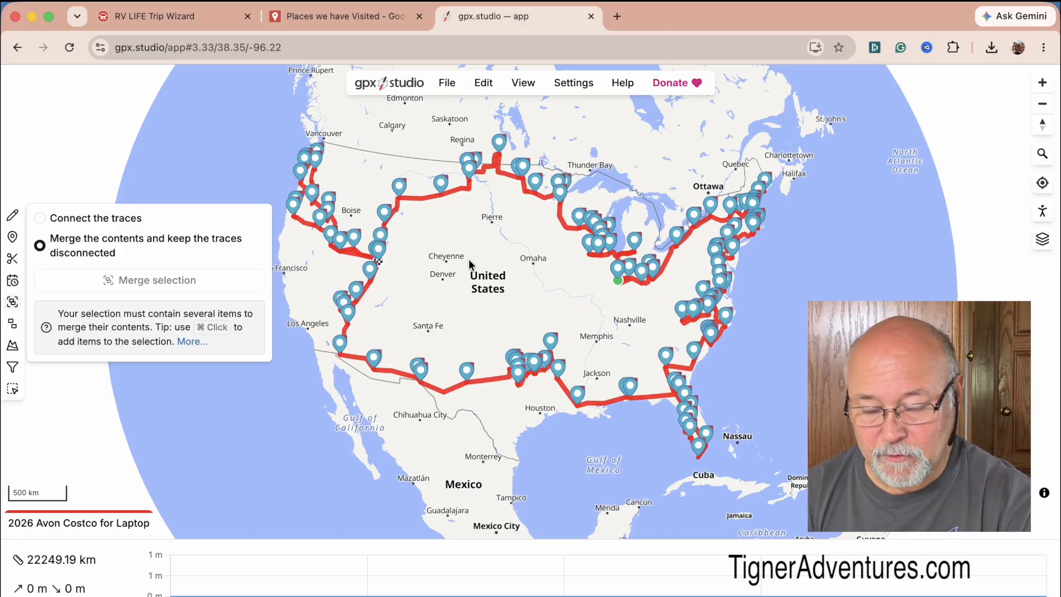
# Export the merged 2026 Avon Costco for Laptop trace and download it as a GPX file
pyautogui.click(448, 83)
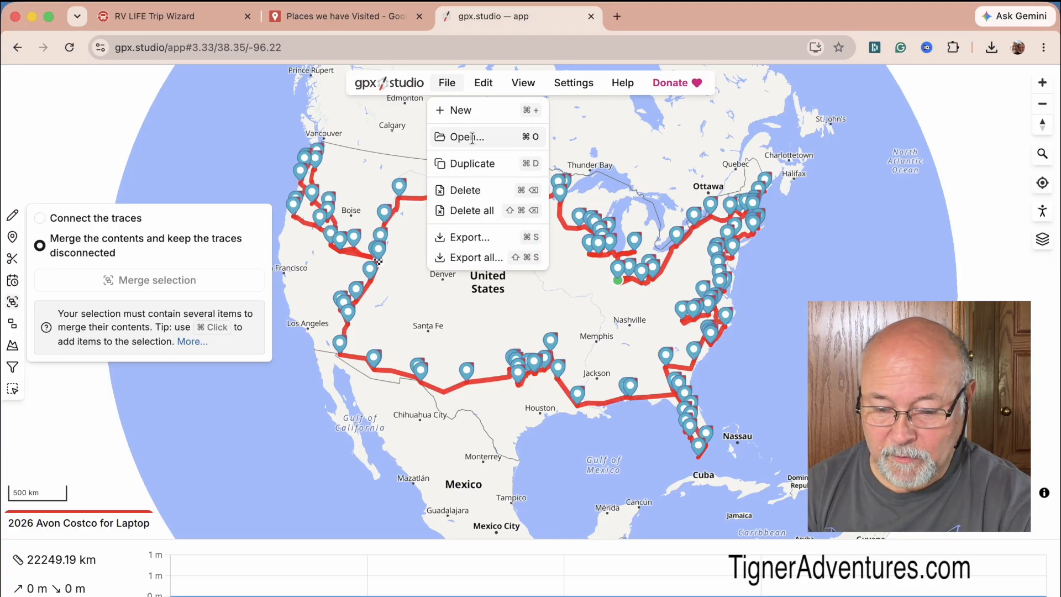
pyautogui.click(476, 237)
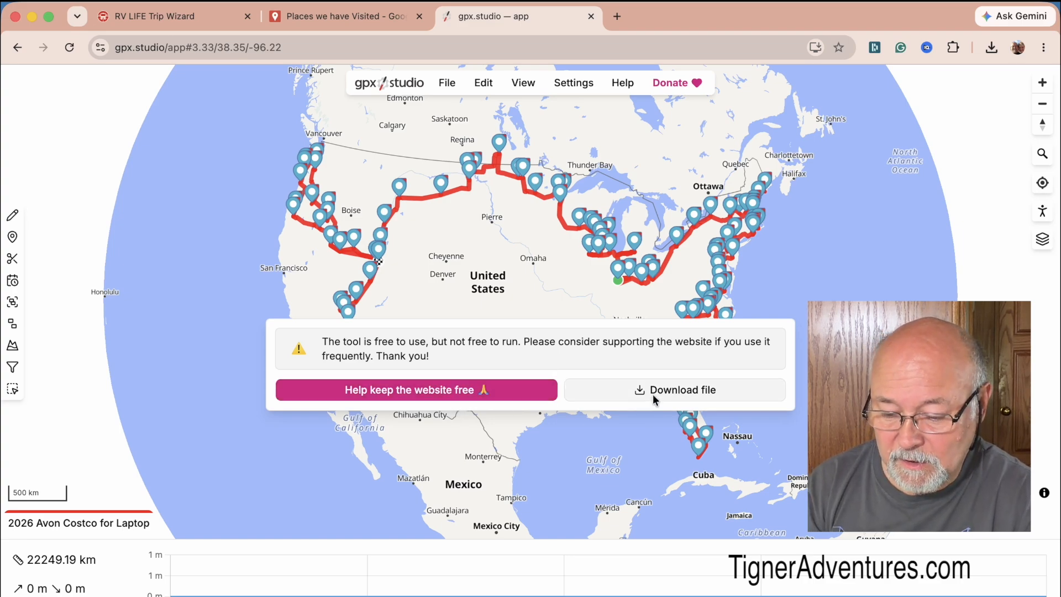
pyautogui.click(668, 389)
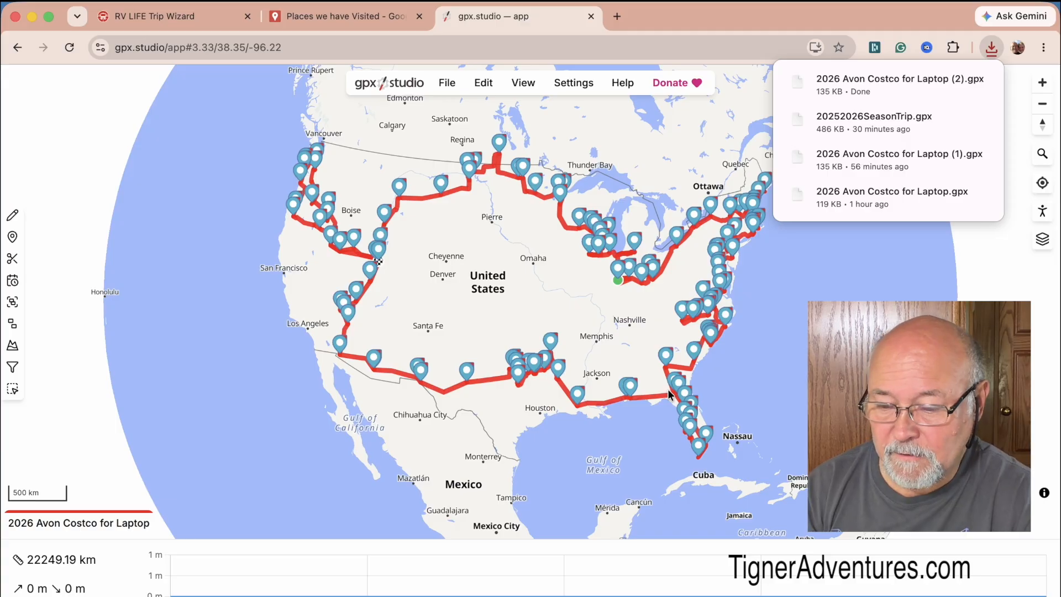
pyautogui.click(831, 245)
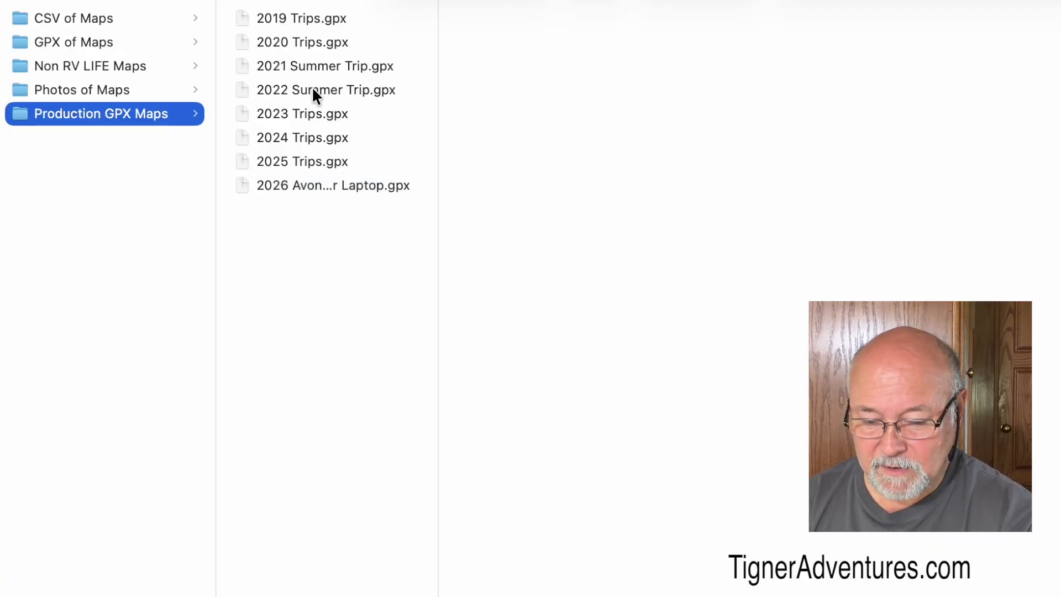
# Rename the 2026 Avon Costco for Laptop.gpx file in the Production GPX Maps folder as 2026 Trips.gpx
pyautogui.click(314, 186)
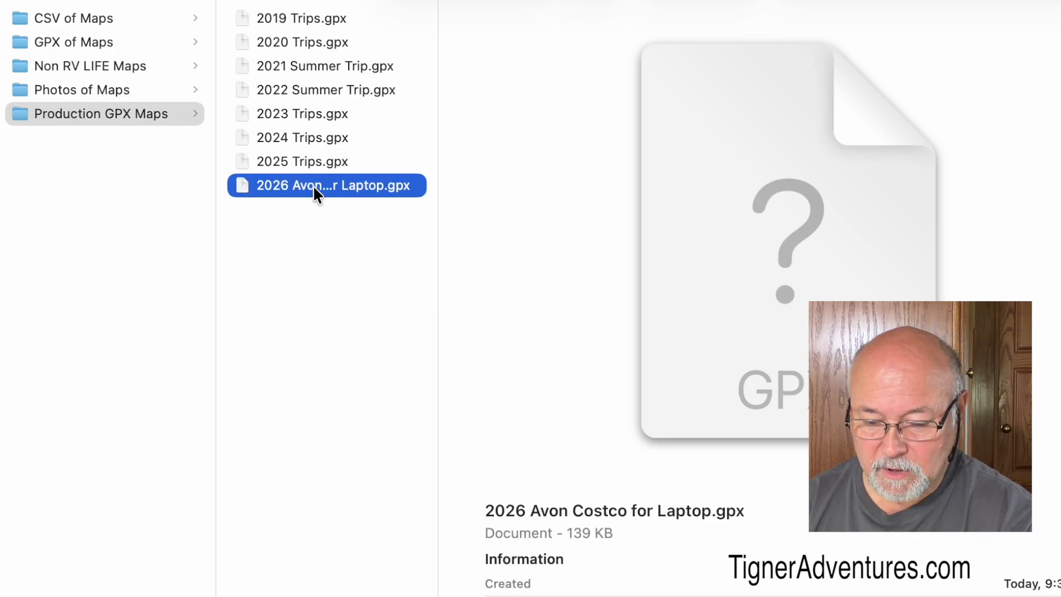
pyautogui.press('Return')
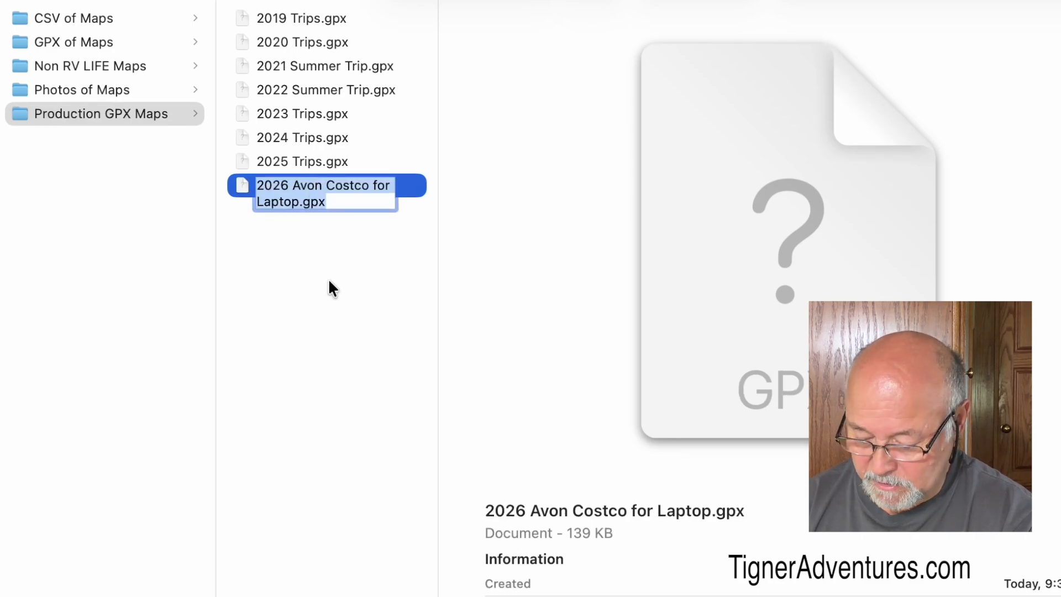
pyautogui.press('Left')
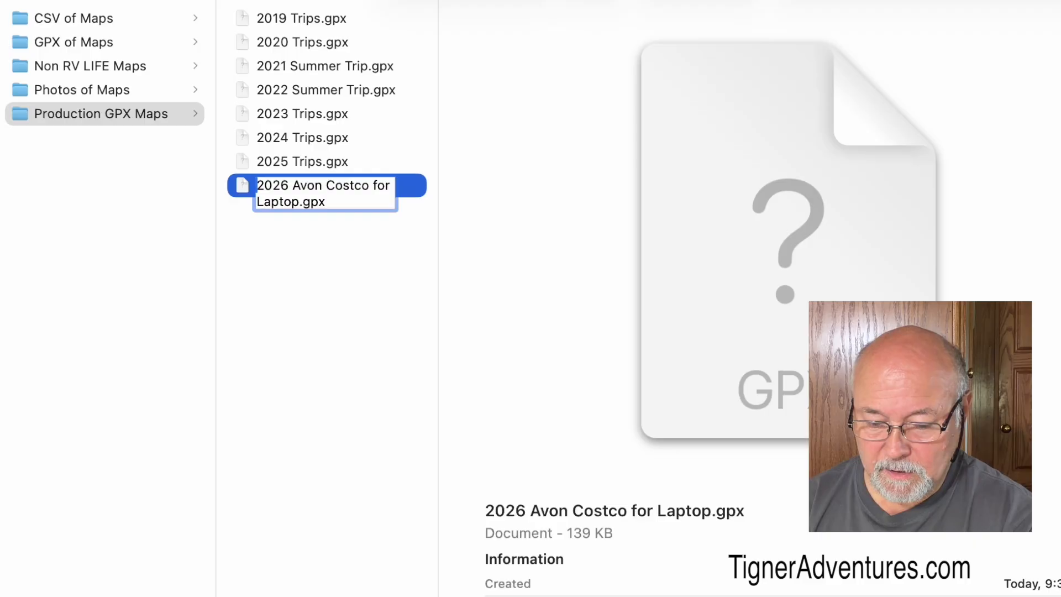
pyautogui.press('Right')
pyautogui.press('Right')
pyautogui.press('BackSpace')
pyautogui.press('BackSpace')
pyautogui.press('BackSpace')
pyautogui.press('BackSpace')
pyautogui.press('BackSpace')
pyautogui.press('BackSpace')
pyautogui.press('BackSpace')
pyautogui.press('BackSpace')
pyautogui.press('BackSpace')
pyautogui.press('BackSpace')
pyautogui.press('BackSpace')
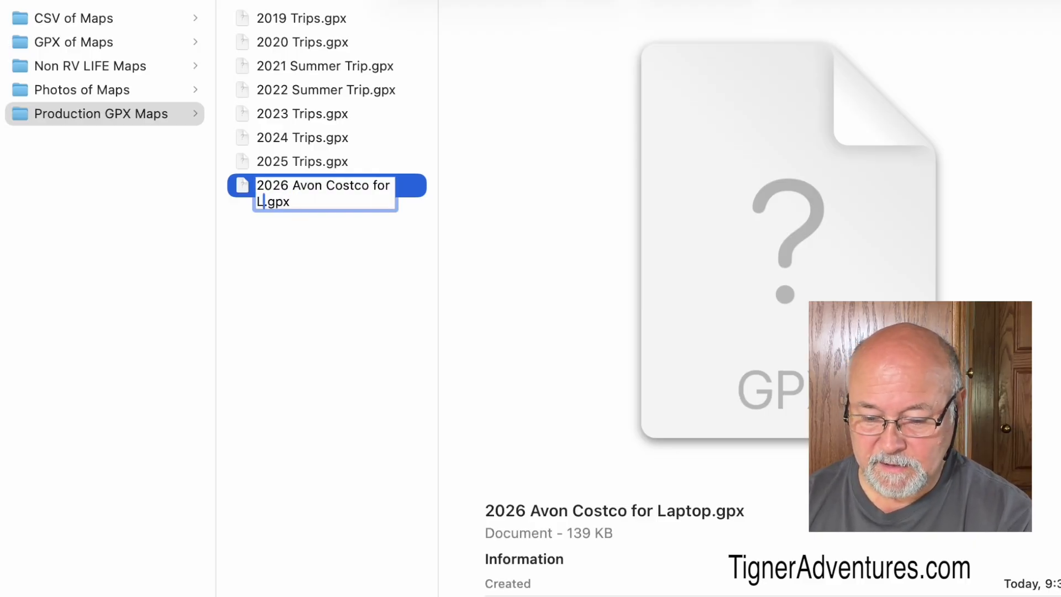
pyautogui.press('BackSpace')
pyautogui.press('BackSpace')
pyautogui.press('BackSpace')
pyautogui.press('BackSpace')
pyautogui.press('BackSpace')
pyautogui.press('BackSpace')
pyautogui.press('BackSpace')
pyautogui.press('BackSpace')
pyautogui.press('BackSpace')
pyautogui.press('BackSpace')
pyautogui.press('BackSpace')
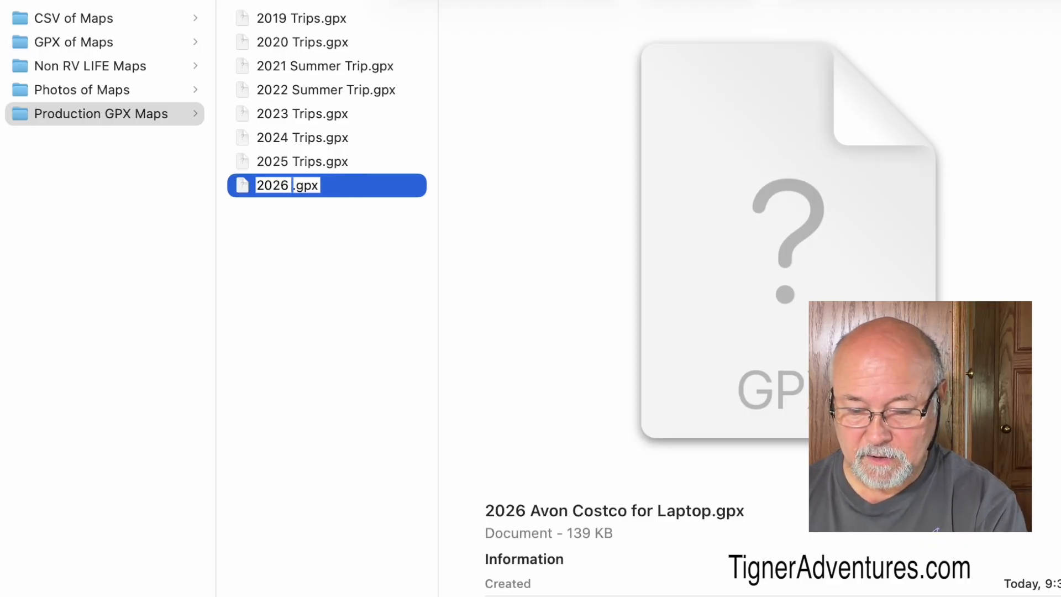
pyautogui.write('Trips')
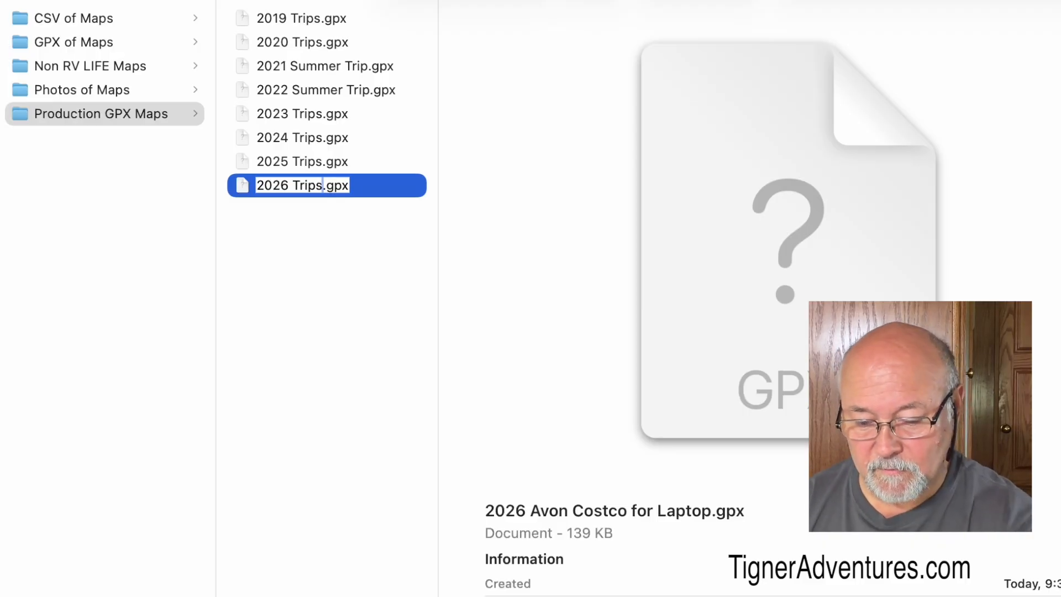
pyautogui.press('Return')
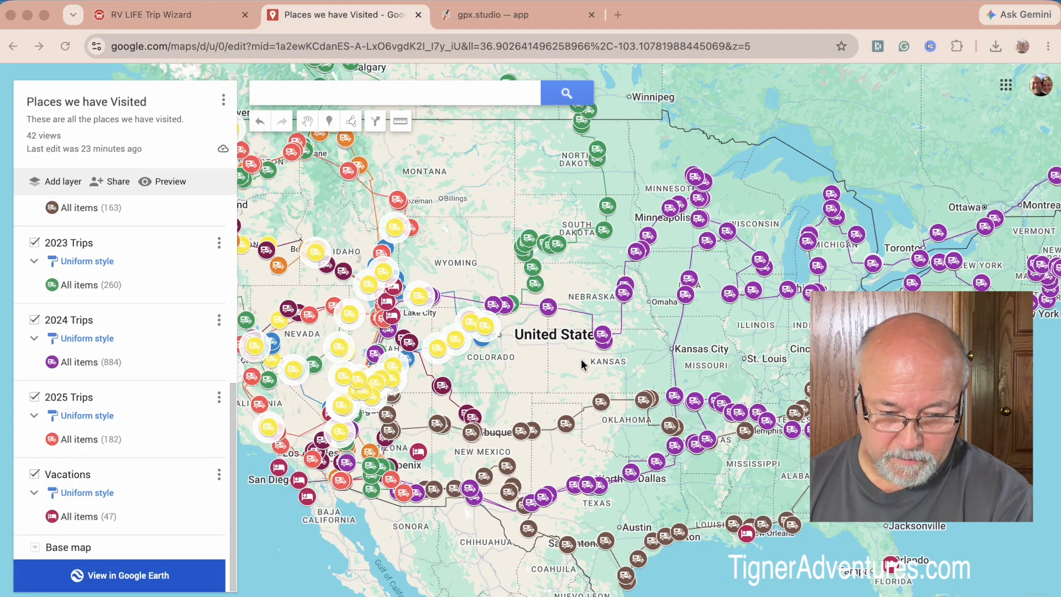
# In Google My Maps, add a layer to the Places we have Visited map and import 2026 Trips.gpx from the Production GPX Maps folder
pyautogui.scroll(-2, 582, 359)
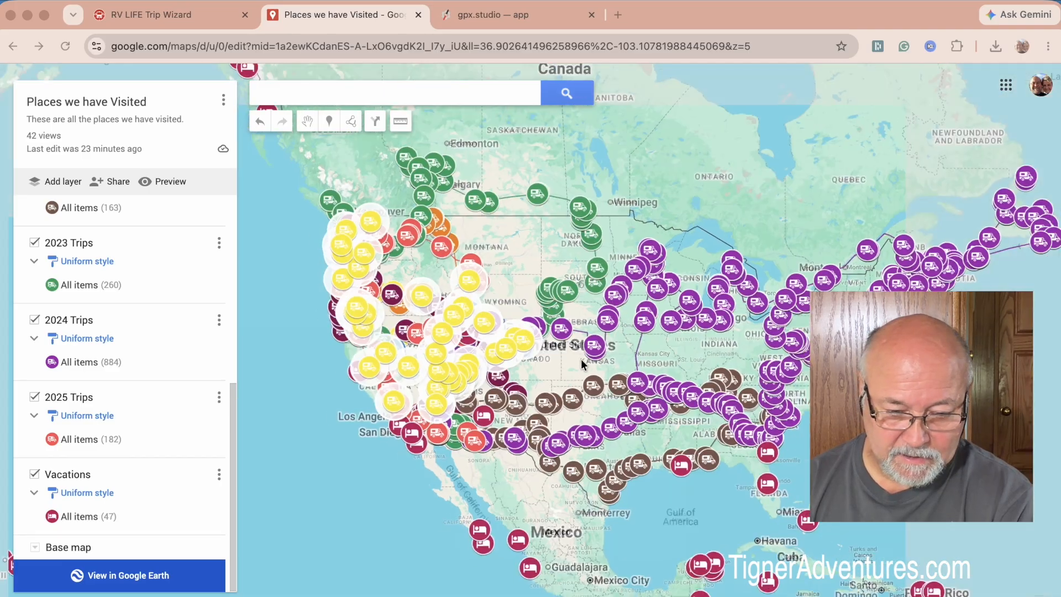
pyautogui.scroll(-2, 582, 362)
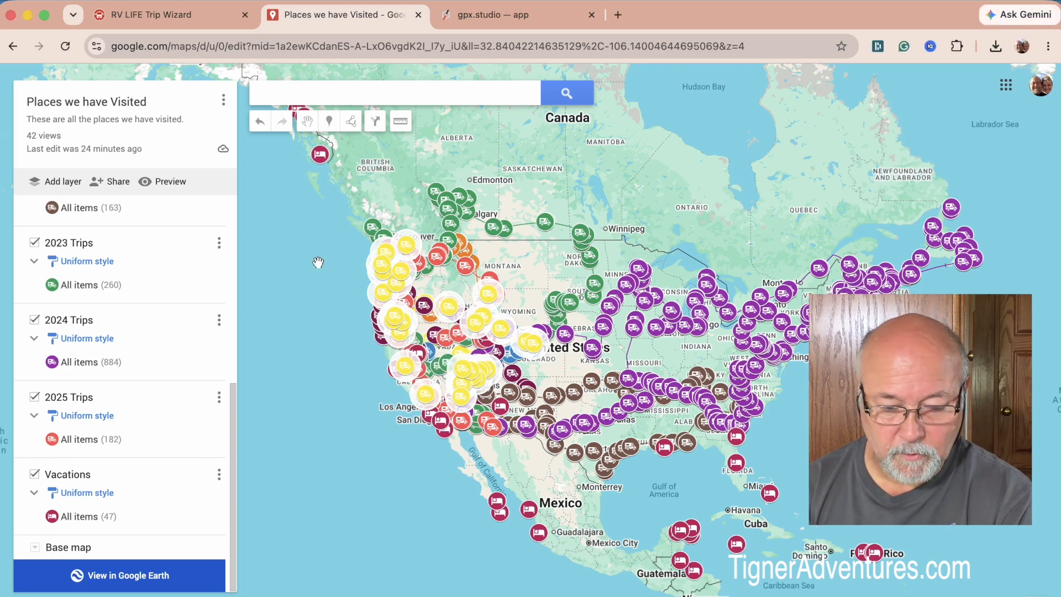
pyautogui.click(61, 183)
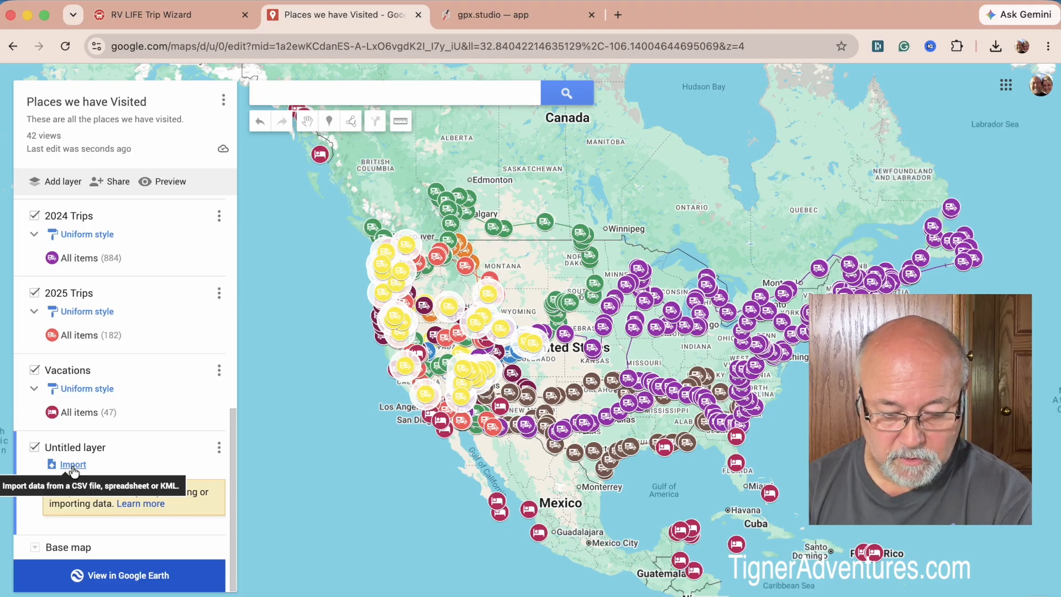
pyautogui.click(72, 467)
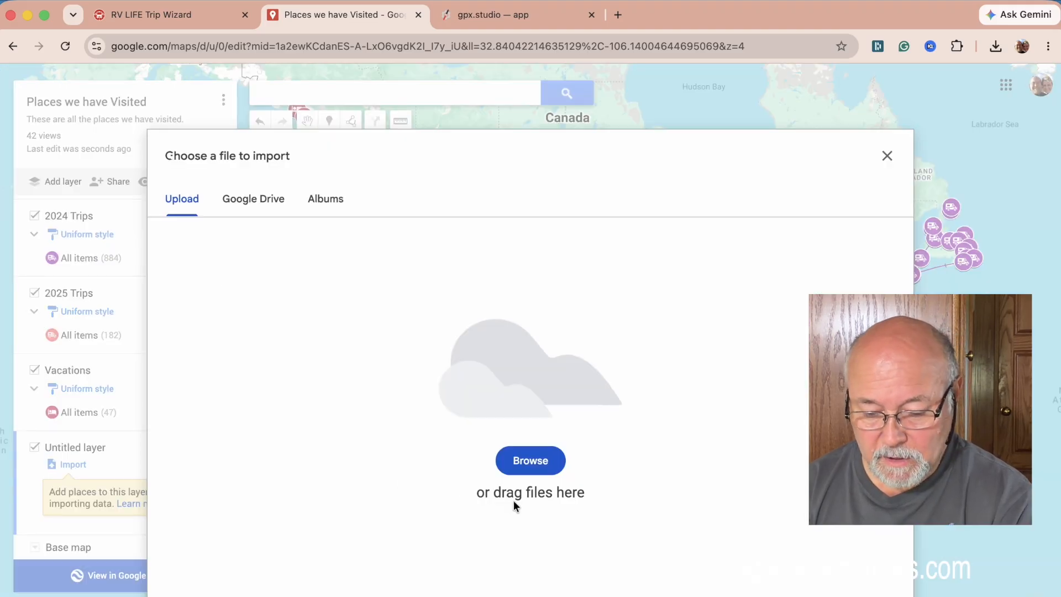
pyautogui.click(536, 461)
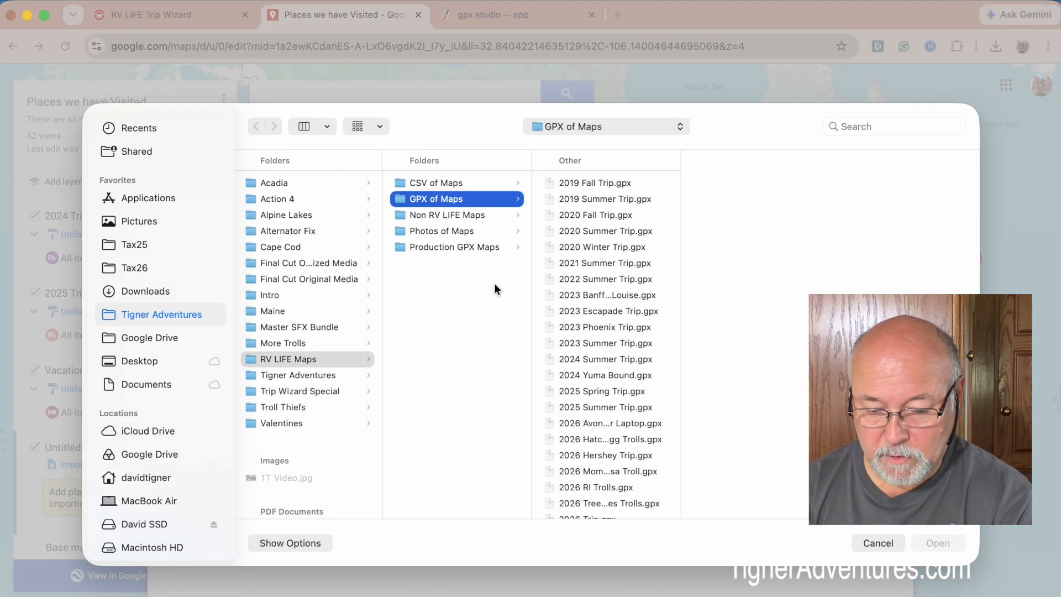
pyautogui.click(453, 247)
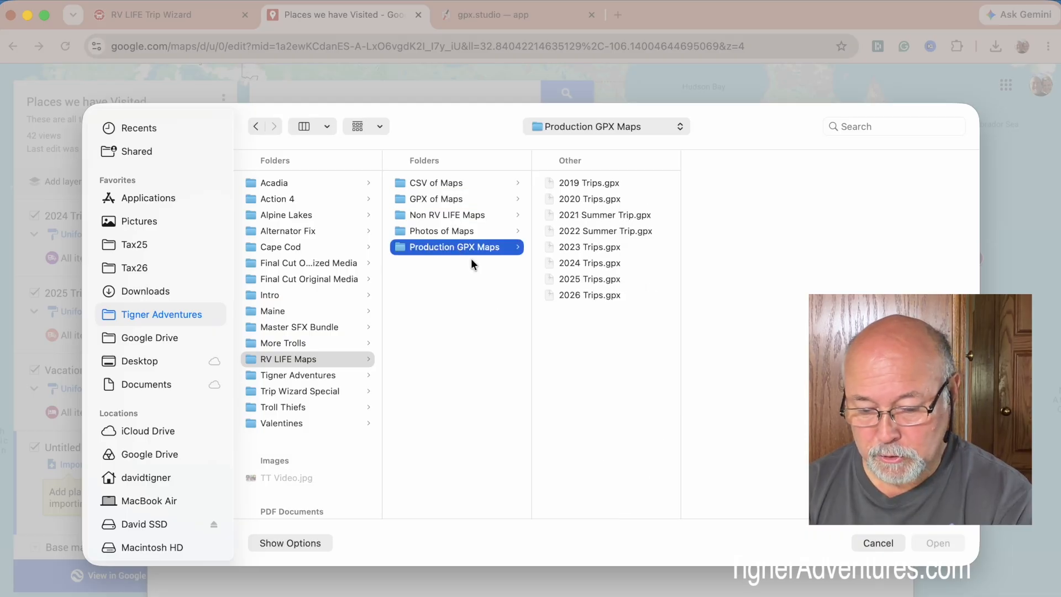
pyautogui.click(588, 295)
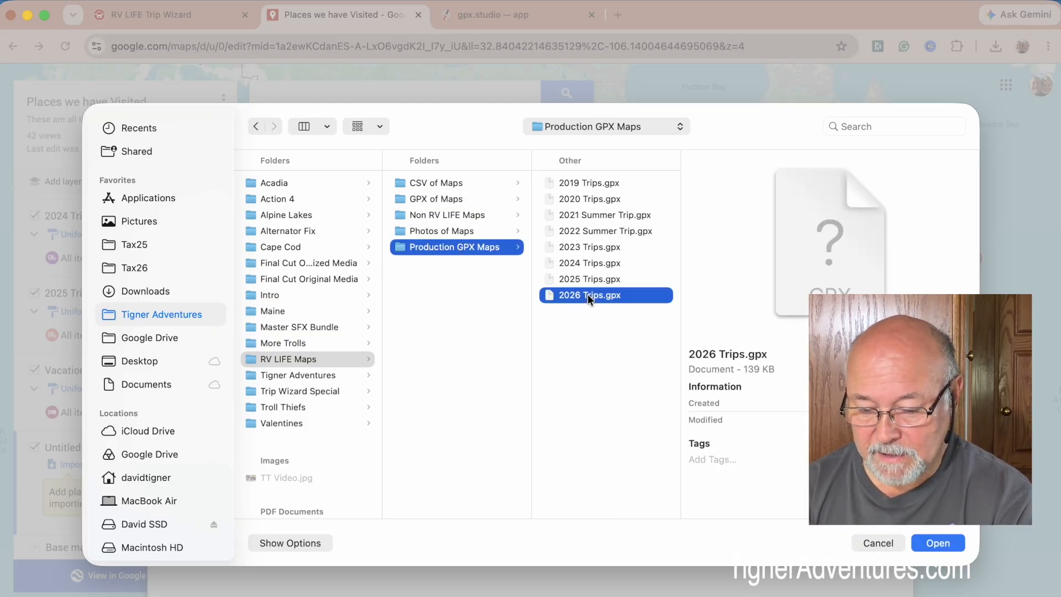
pyautogui.click(936, 545)
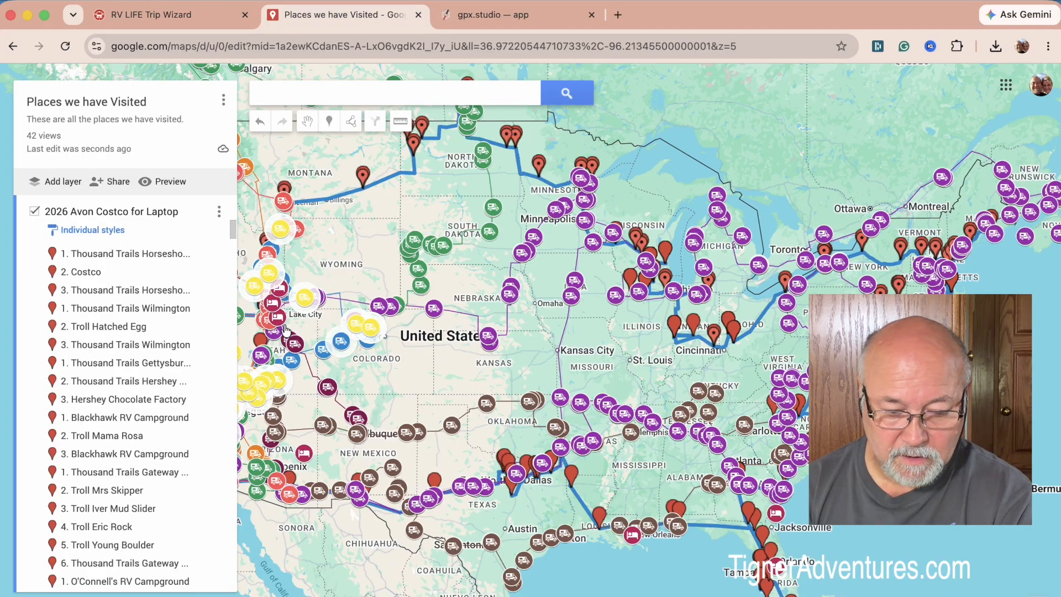
# Hide the 2018 through 2025 Trips layers and the Vacations layer so only the newly imported layer is shown
pyautogui.scroll(2, 124, 283)
pyautogui.scroll(10, 124, 283)
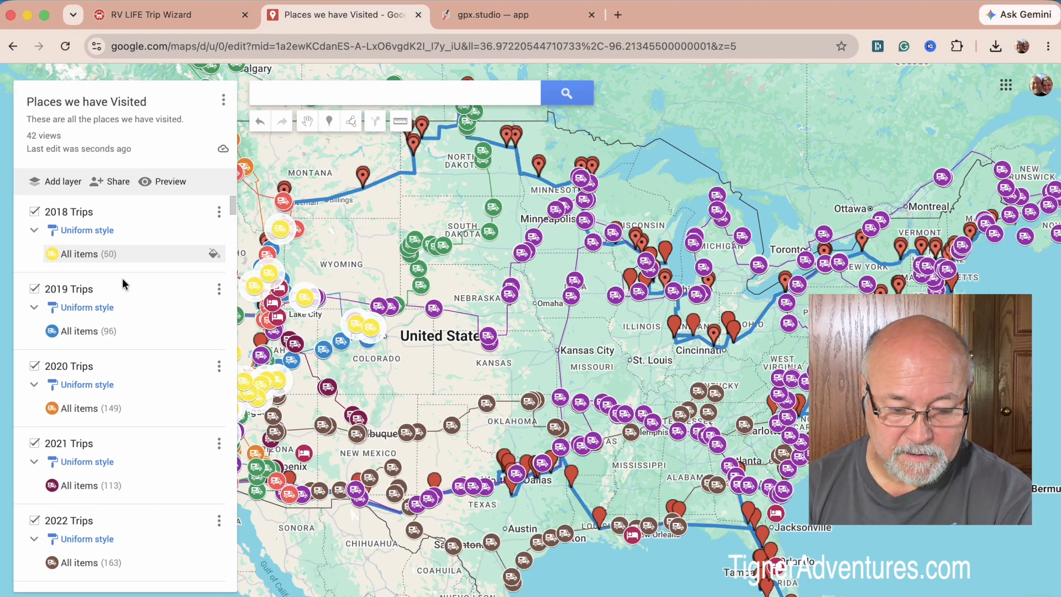
pyautogui.click(34, 211)
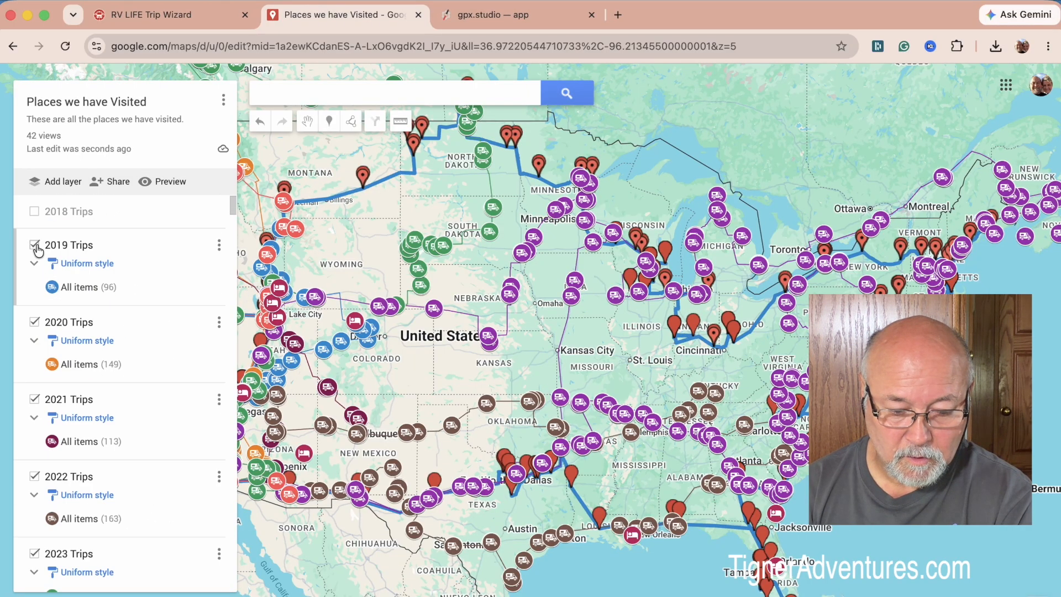
pyautogui.click(34, 246)
pyautogui.click(34, 279)
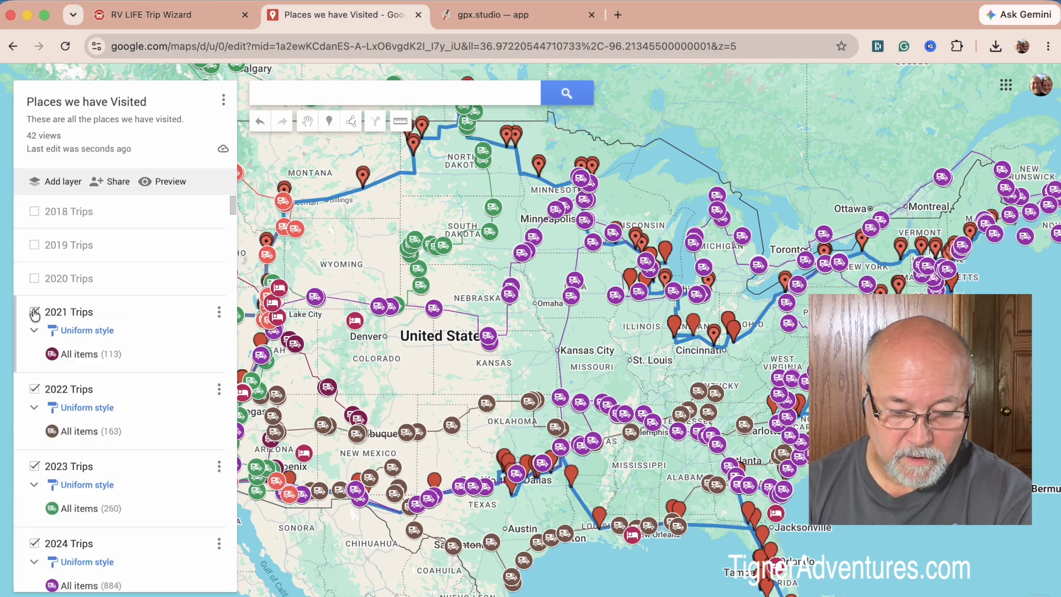
pyautogui.click(34, 312)
pyautogui.click(34, 346)
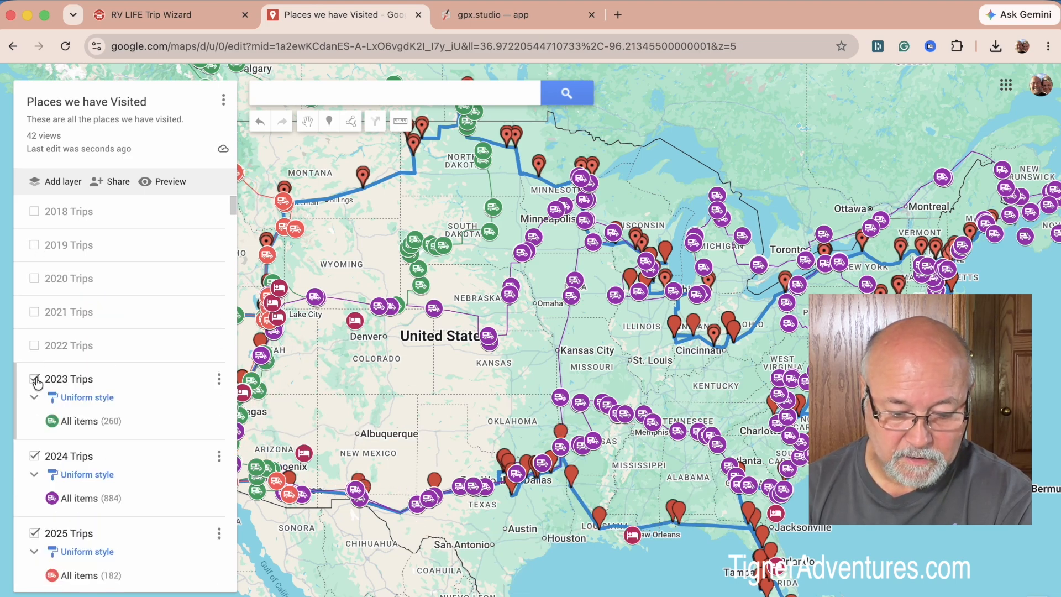
pyautogui.click(34, 379)
pyautogui.click(35, 412)
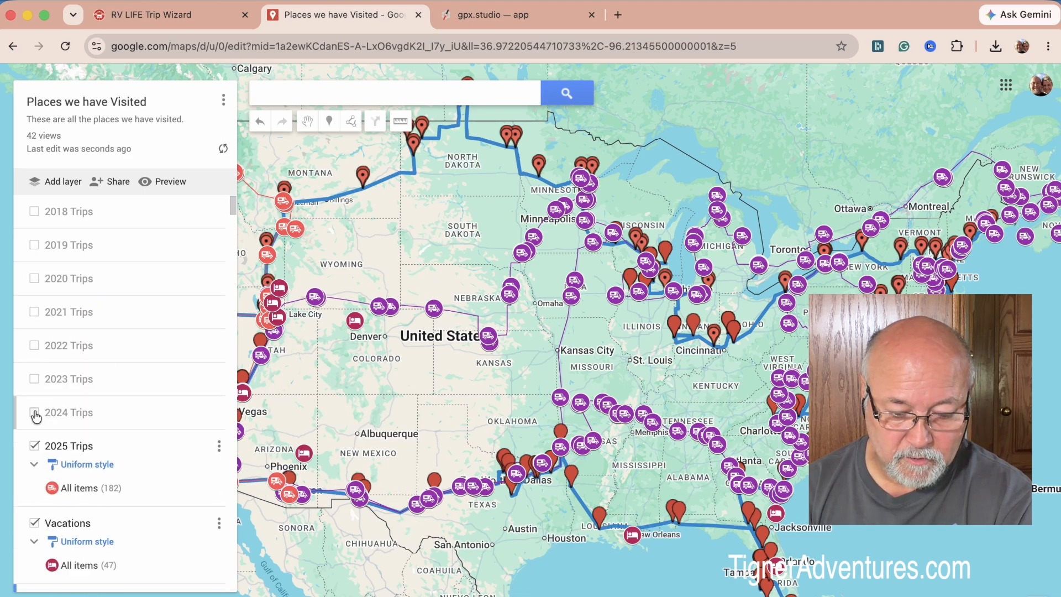
pyautogui.click(34, 446)
pyautogui.scroll(-2, 82, 422)
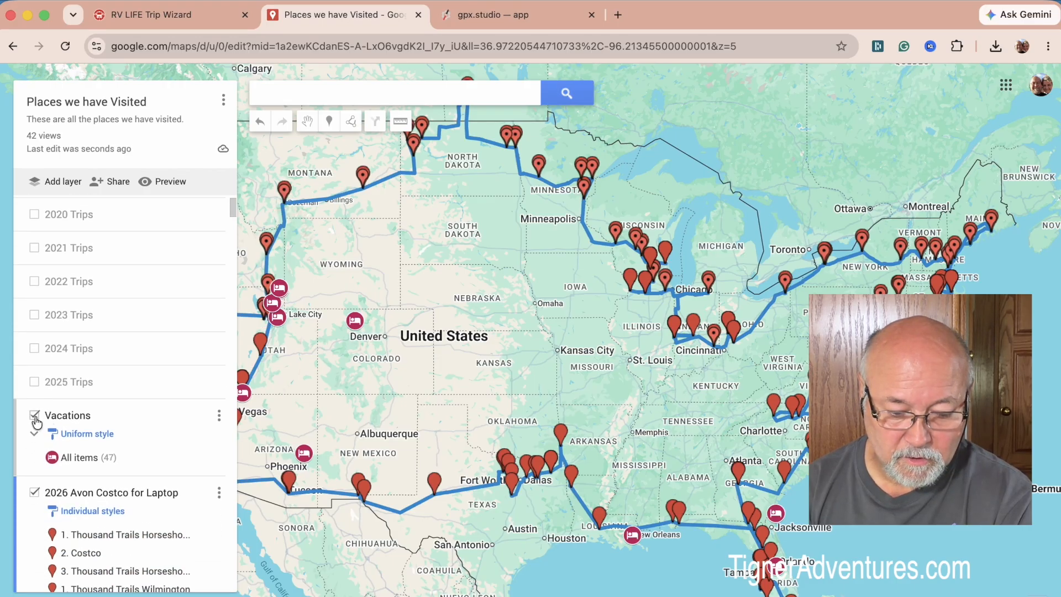
pyautogui.click(35, 416)
# Examine the imported layer's item list and its mapped route, comparing the numbered stops with the green route start points
pyautogui.scroll(-7, 110, 409)
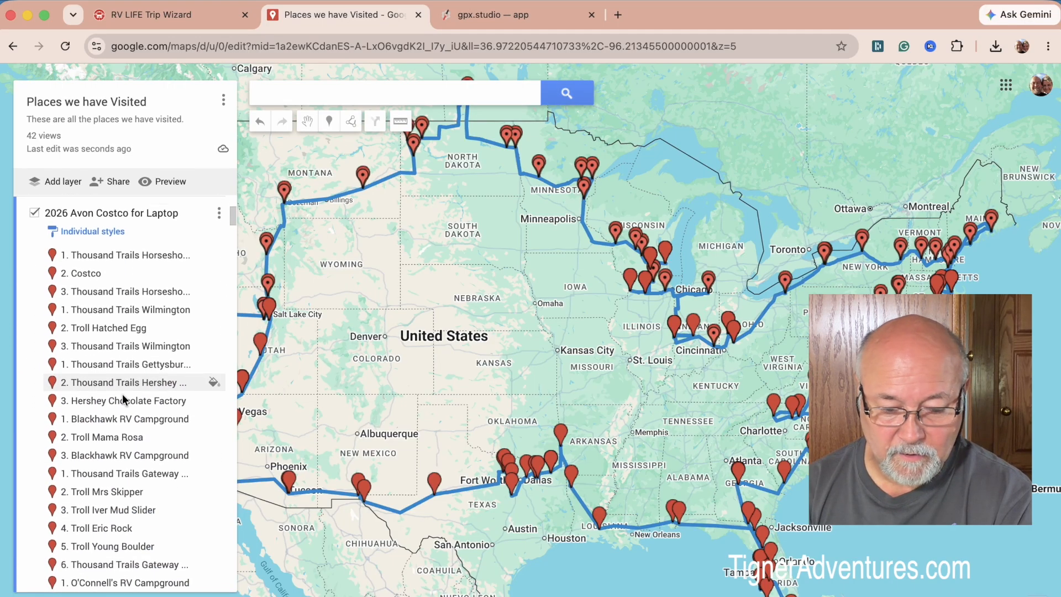
pyautogui.scroll(-3, 616, 378)
pyautogui.scroll(3, 616, 378)
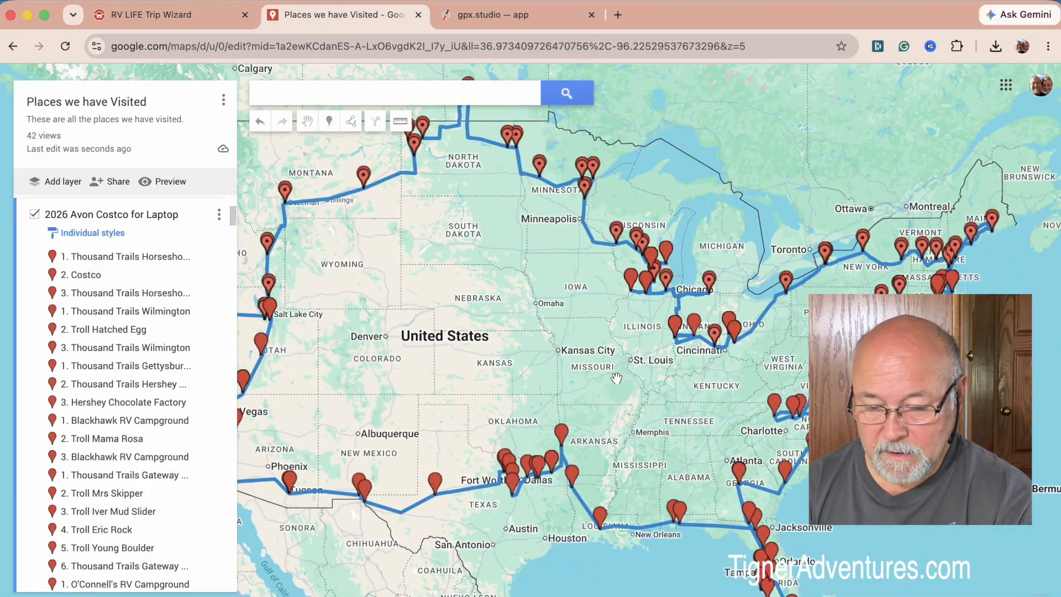
pyautogui.scroll(-10, 214, 423)
pyautogui.scroll(-20, 214, 423)
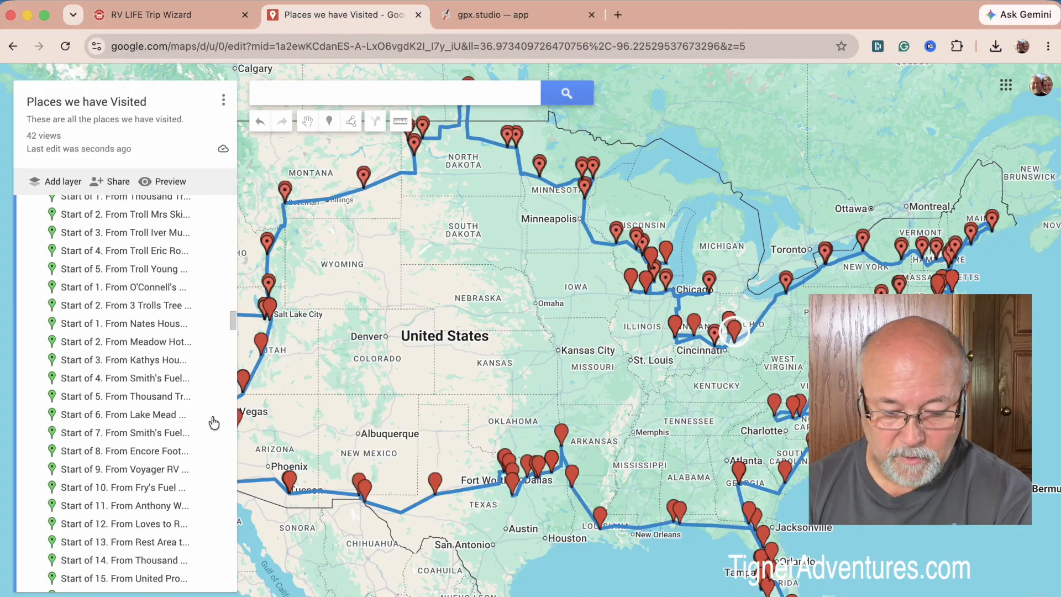
pyautogui.scroll(-20, 214, 423)
pyautogui.scroll(-15, 214, 423)
pyautogui.scroll(20, 214, 423)
pyautogui.scroll(-5, 214, 423)
pyautogui.scroll(3, 672, 400)
pyautogui.scroll(-5, 672, 400)
pyautogui.scroll(-4, 755, 449)
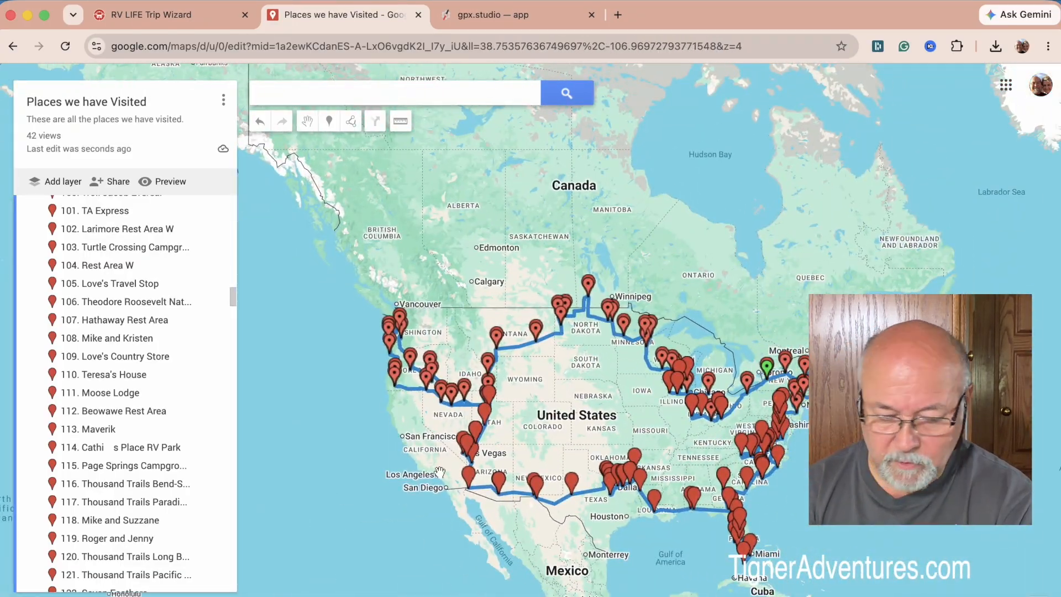
pyautogui.scroll(-8, 155, 367)
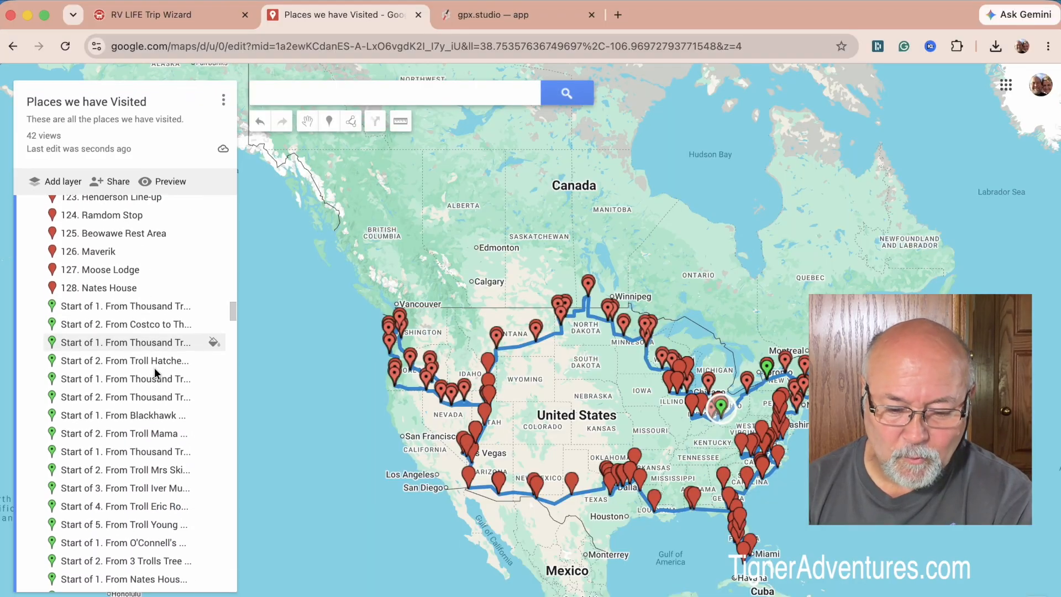
pyautogui.scroll(-1, 154, 367)
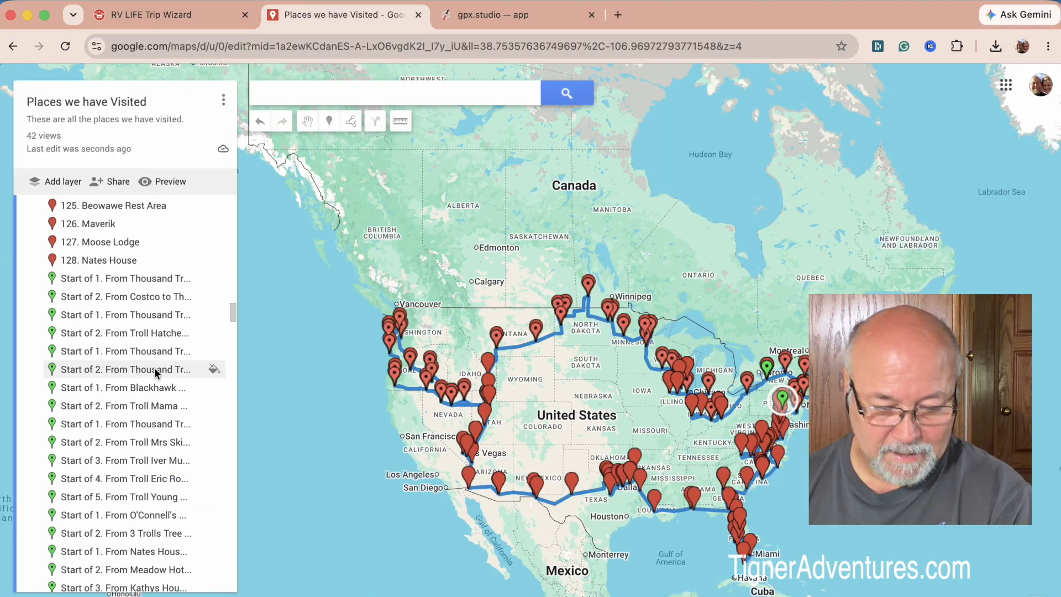
pyautogui.scroll(-1, 154, 370)
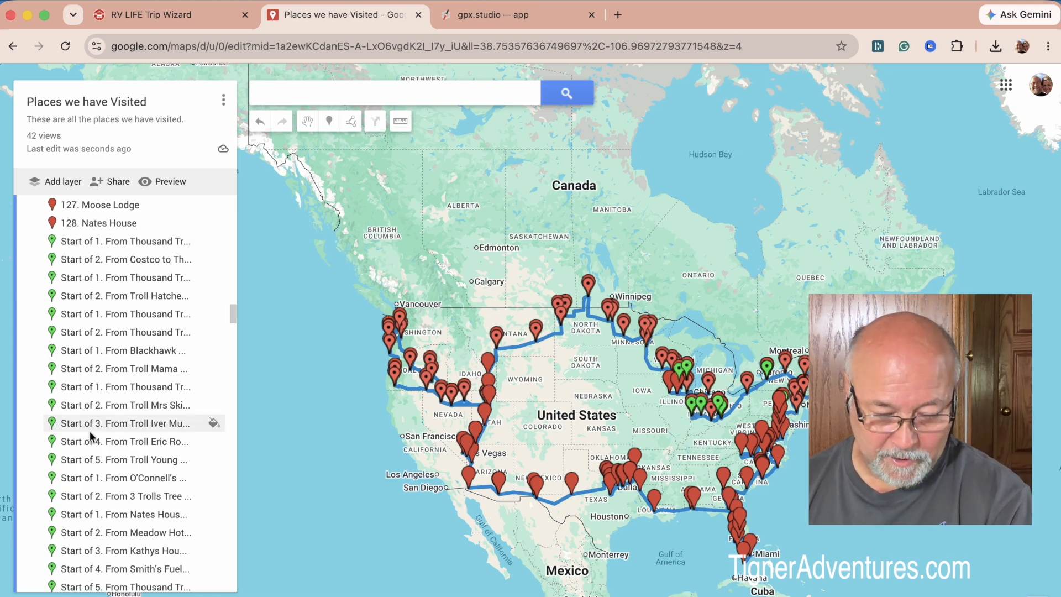
# Delete the green start points from the imported layer's item list, working down from the Thousand Trails Gettysburg Farm one
pyautogui.click(152, 242)
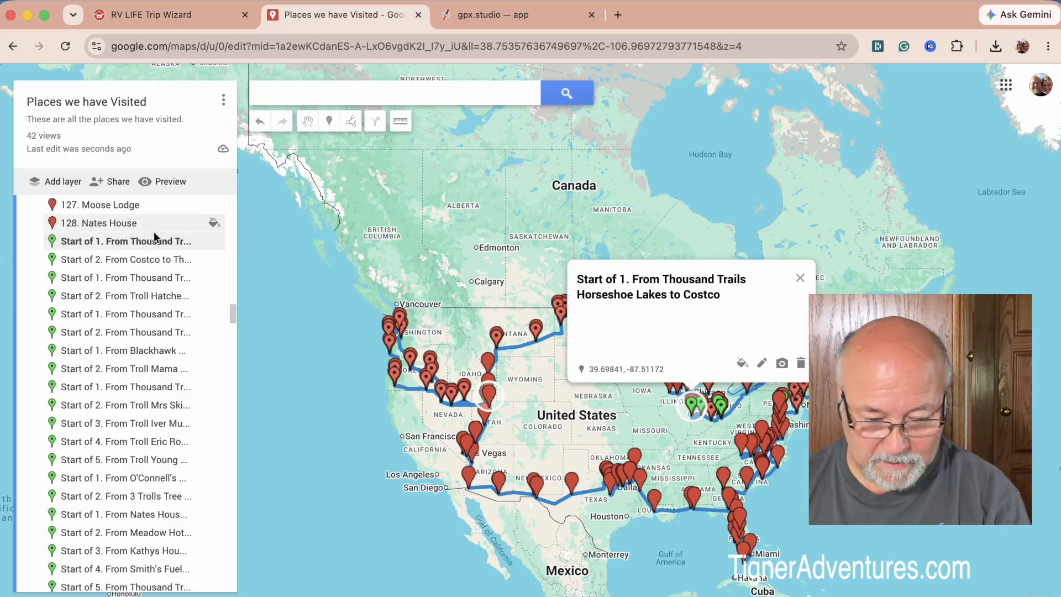
pyautogui.click(109, 312)
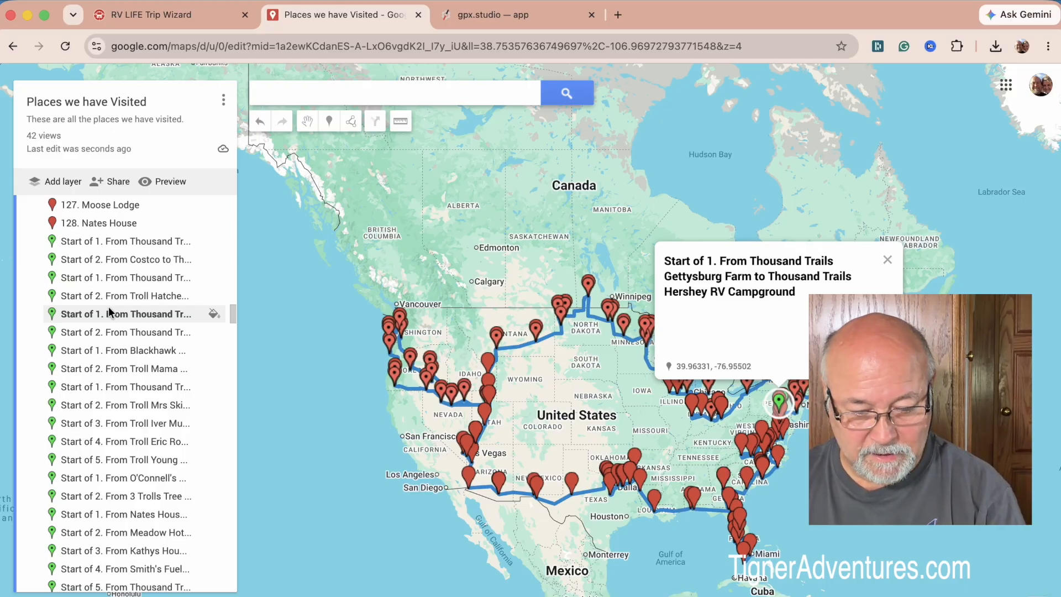
pyautogui.press('Delete')
pyautogui.press('Delete')
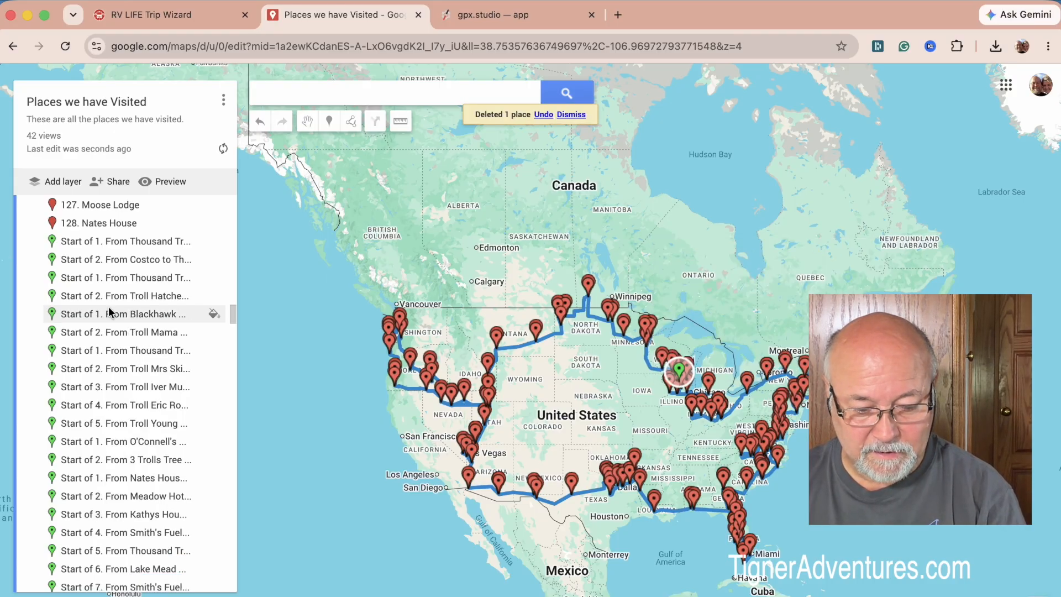
pyautogui.press('Delete')
pyautogui.press('Delete')
pyautogui.press('Delete')
pyautogui.press('Delete')
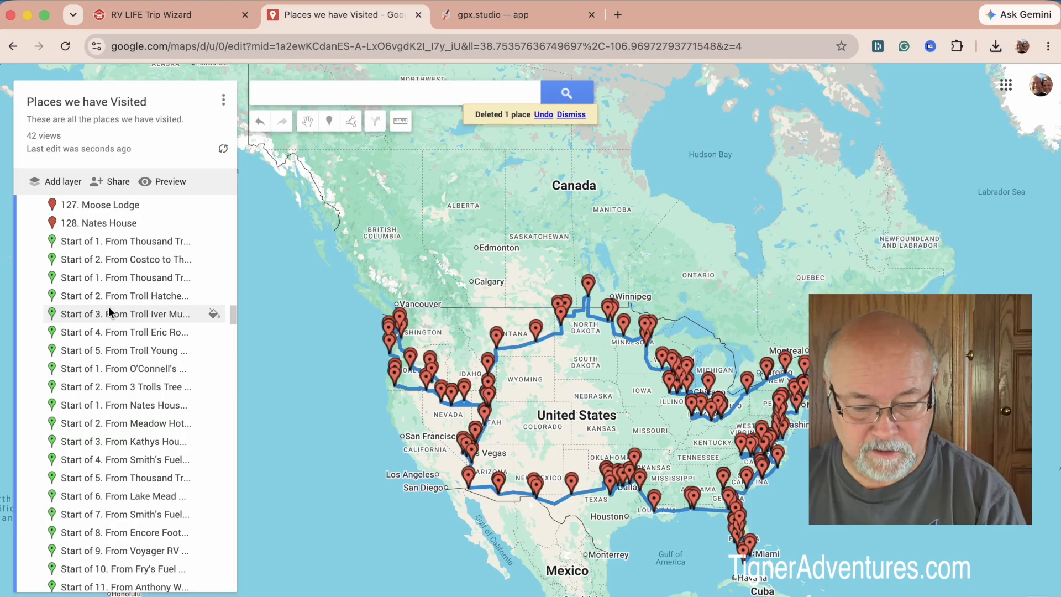
pyautogui.press('Delete')
pyautogui.press('Delete')
pyautogui.press('Delete')
pyautogui.press('Delete')
pyautogui.press('Delete')
pyautogui.press('Delete')
pyautogui.press('Delete')
pyautogui.press('Delete')
pyautogui.press('Delete')
pyautogui.press('Delete')
pyautogui.press('Delete')
pyautogui.press('Delete')
pyautogui.press('Delete')
pyautogui.press('Delete')
pyautogui.press('Delete')
pyautogui.press('Delete')
pyautogui.press('Delete')
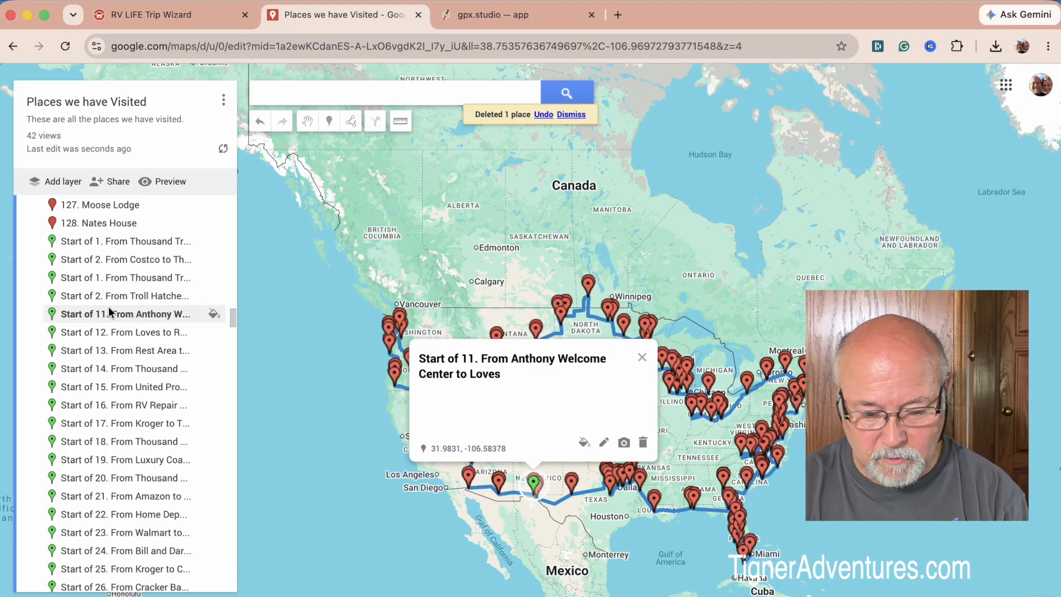
pyautogui.press('Delete')
pyautogui.press('Delete')
pyautogui.press('Delete')
pyautogui.press('Delete')
pyautogui.press('Delete')
pyautogui.press('Delete')
pyautogui.press('Delete')
pyautogui.press('Delete')
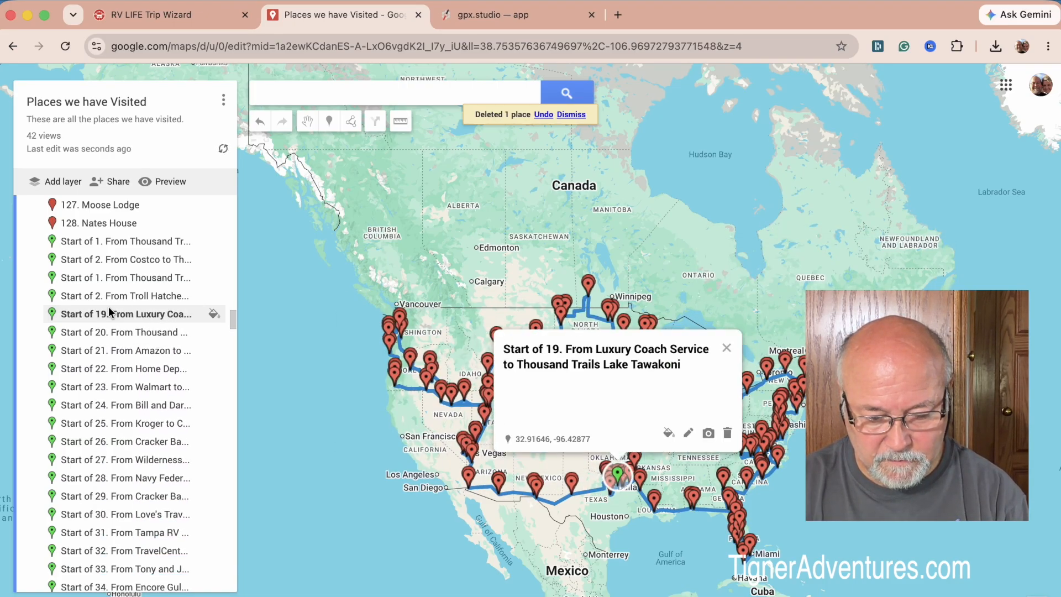
pyautogui.press('Delete')
pyautogui.press('Delete')
pyautogui.press('Delete')
pyautogui.press('Delete')
pyautogui.press('Delete')
pyautogui.press('Delete')
pyautogui.press('Delete')
pyautogui.press('Delete')
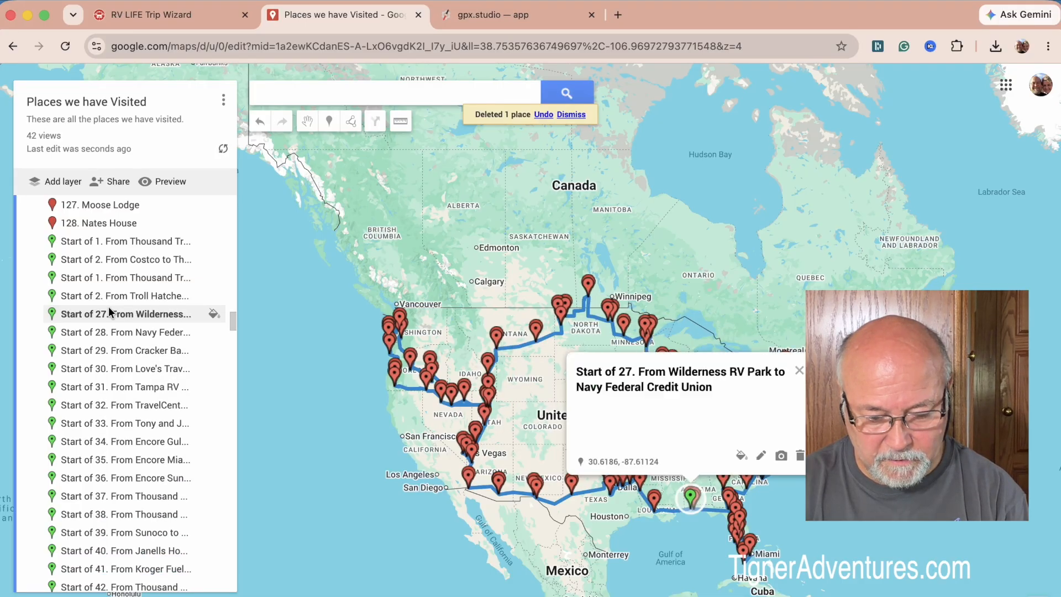
pyautogui.press('Delete')
pyautogui.press('Delete')
pyautogui.press('Delete')
pyautogui.press('Delete')
pyautogui.press('Delete')
pyautogui.press('Delete')
pyautogui.press('Delete')
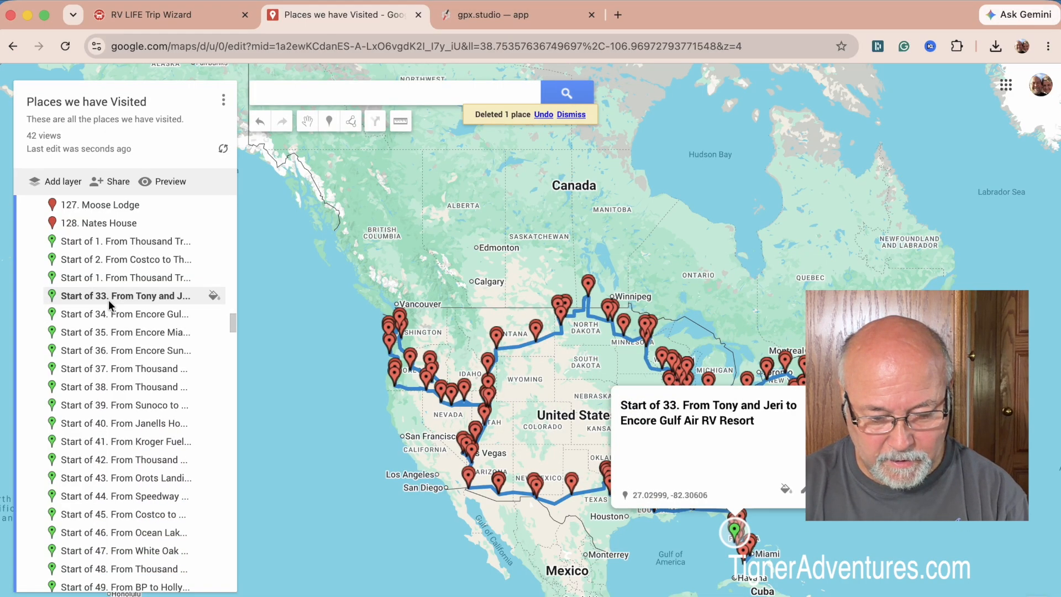
pyautogui.press('Delete')
pyautogui.press('Delete')
pyautogui.press('Delete')
pyautogui.press('Delete')
pyautogui.press('Delete')
pyautogui.press('Delete')
pyautogui.press('Delete')
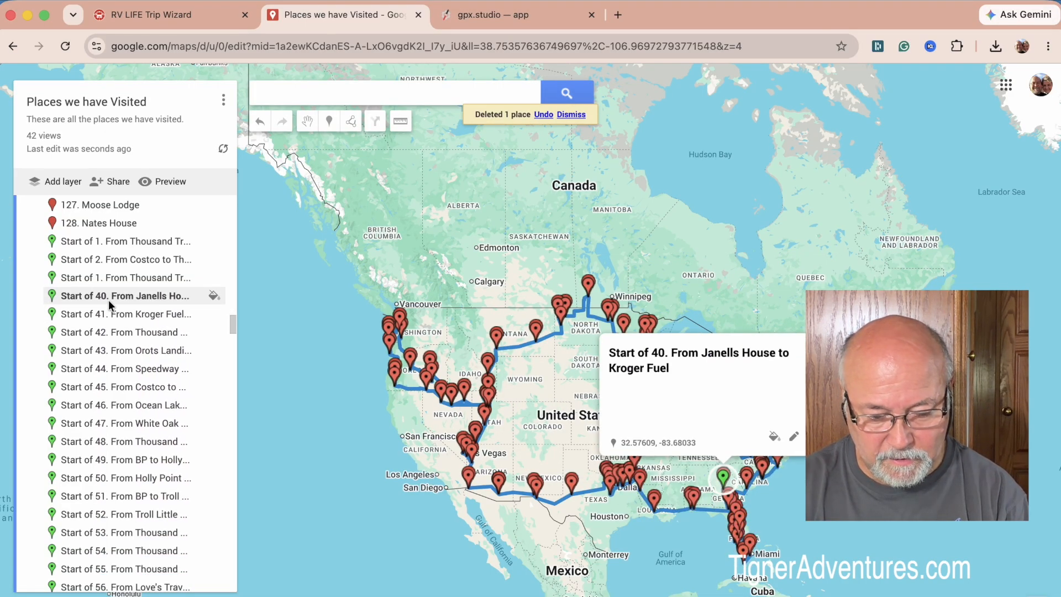
pyautogui.press('Delete')
pyautogui.press('Delete')
pyautogui.press('Delete')
pyautogui.press('Delete')
pyautogui.press('Delete')
pyautogui.press('Delete')
pyautogui.press('Delete')
pyautogui.press('Delete')
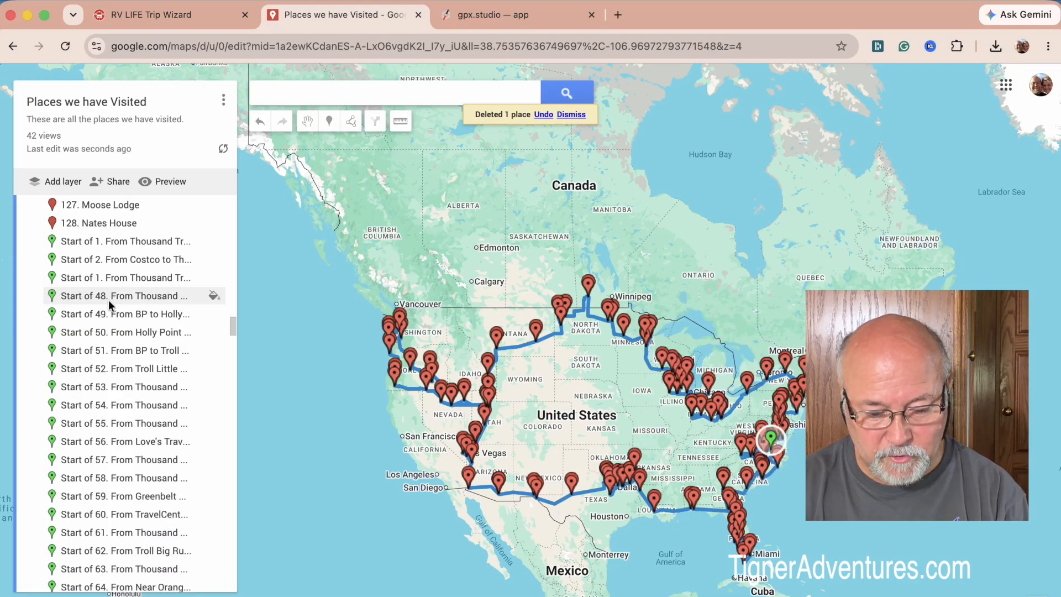
pyautogui.press('Delete')
pyautogui.press('Delete')
pyautogui.press('Delete')
pyautogui.press('Delete')
pyautogui.press('Delete')
pyautogui.press('Delete')
pyautogui.press('Delete')
pyautogui.press('Delete')
pyautogui.press('Delete')
pyautogui.press('Delete')
pyautogui.press('Delete')
pyautogui.press('Delete')
pyautogui.press('Delete')
pyautogui.press('Delete')
pyautogui.press('Delete')
pyautogui.press('Delete')
pyautogui.press('Delete')
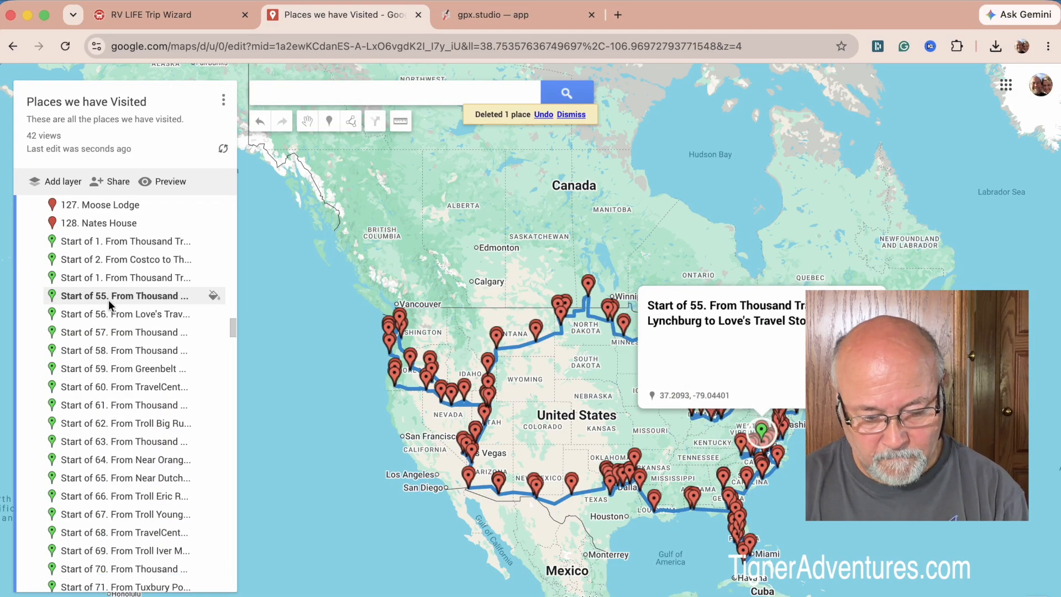
# Delete the last green start points listed directly below 128. Nates House, beginning with the Thousand Trails Horseshoe Lakes one
pyautogui.click(106, 242)
pyautogui.press('Delete')
pyautogui.press('Delete')
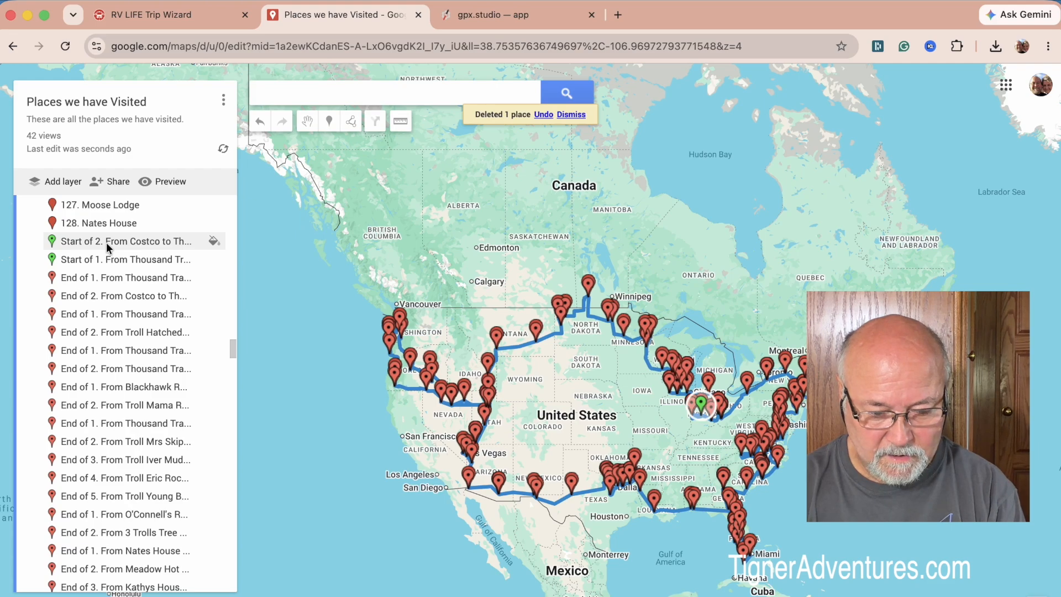
pyautogui.press('Delete')
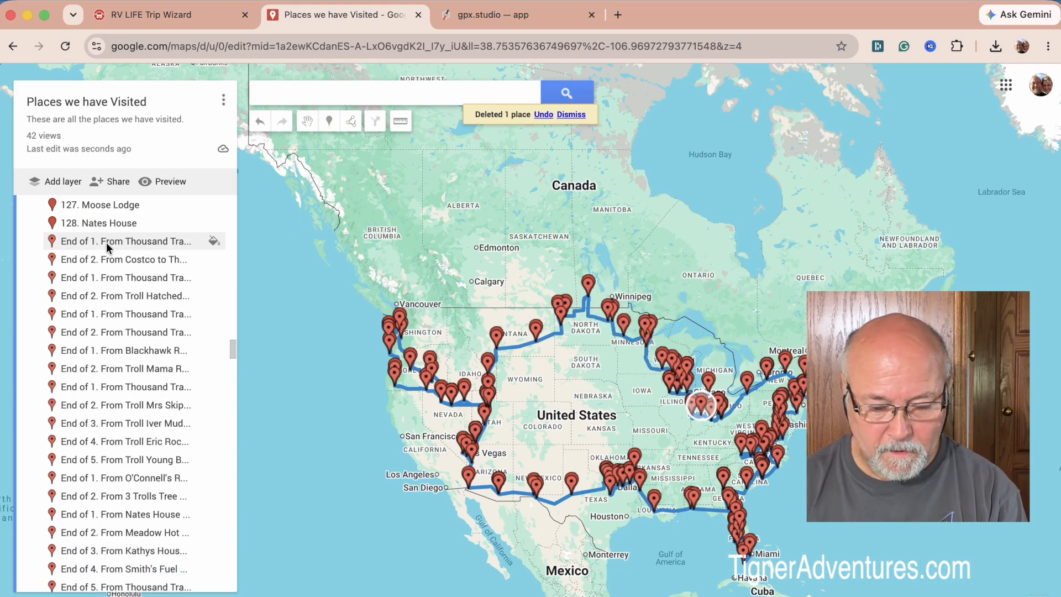
# Examine the rest of the imported layer's item list, including its end points and route lines, for leftover start points
pyautogui.scroll(-10, 111, 245)
pyautogui.scroll(-20, 111, 245)
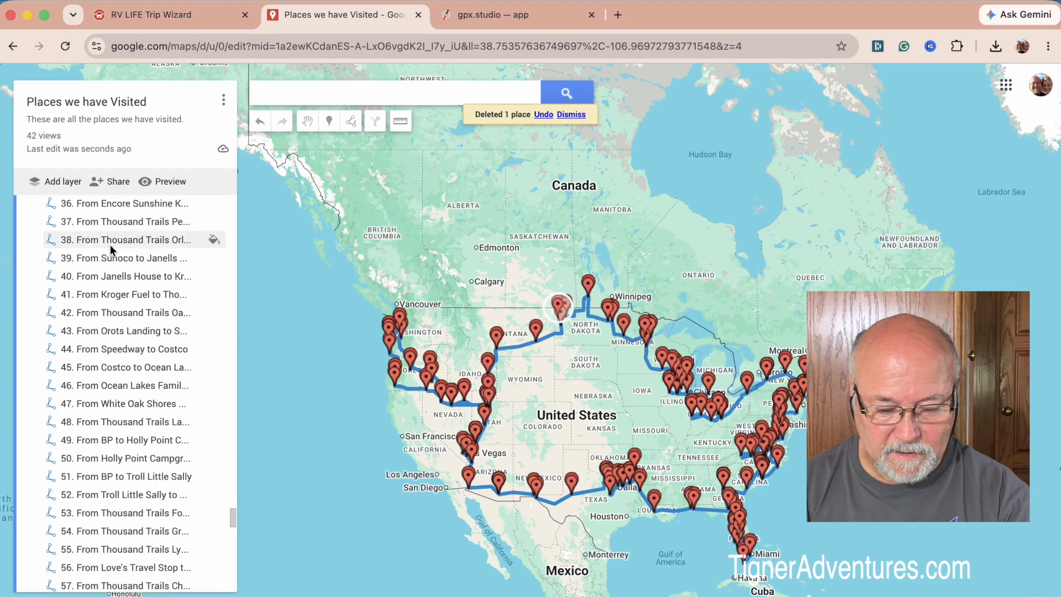
pyautogui.scroll(20, 110, 251)
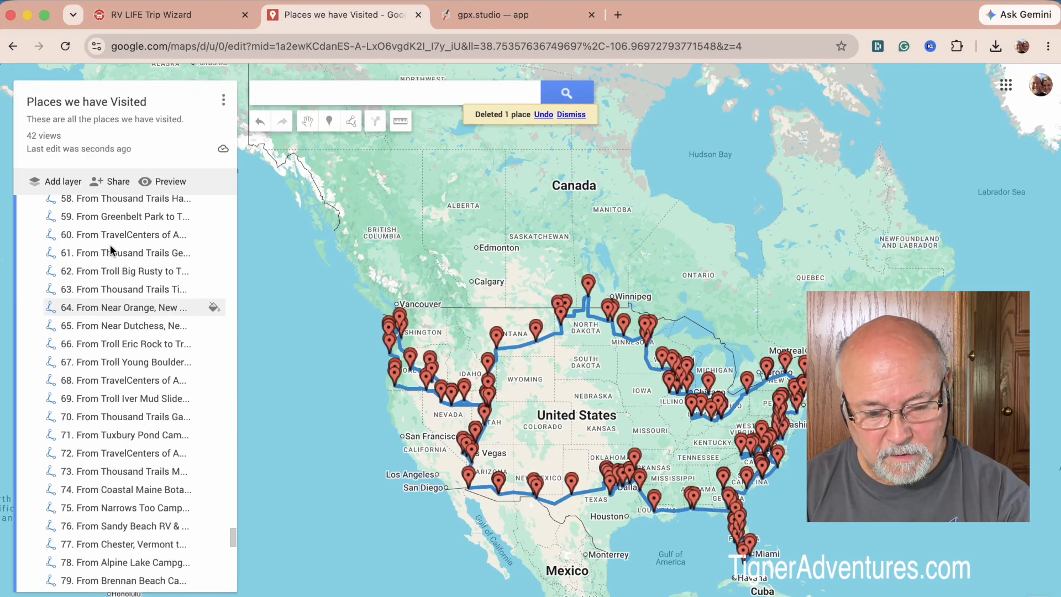
pyautogui.scroll(-8, 111, 247)
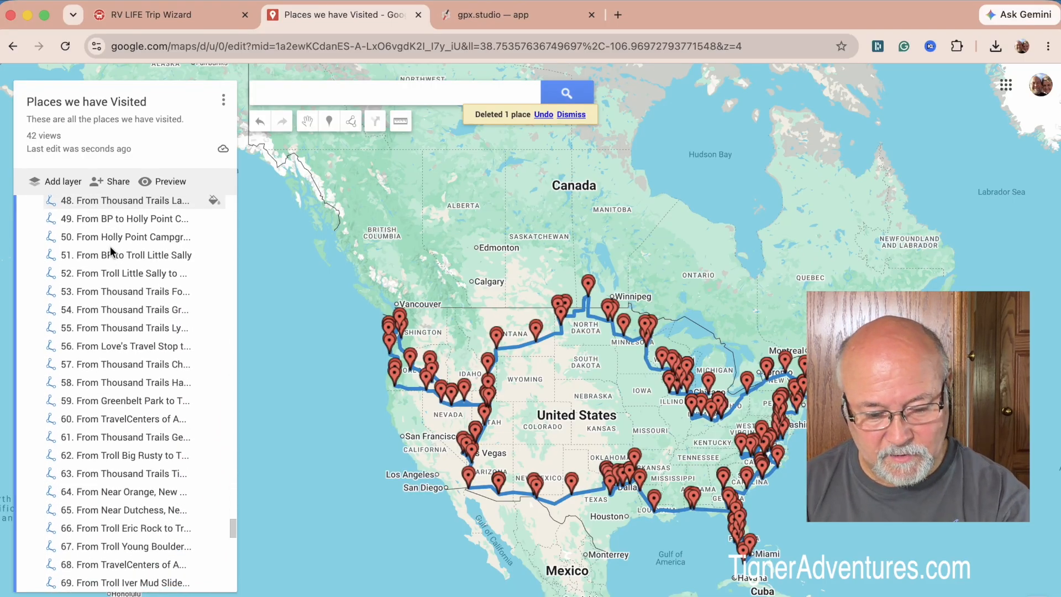
pyautogui.scroll(-20, 111, 246)
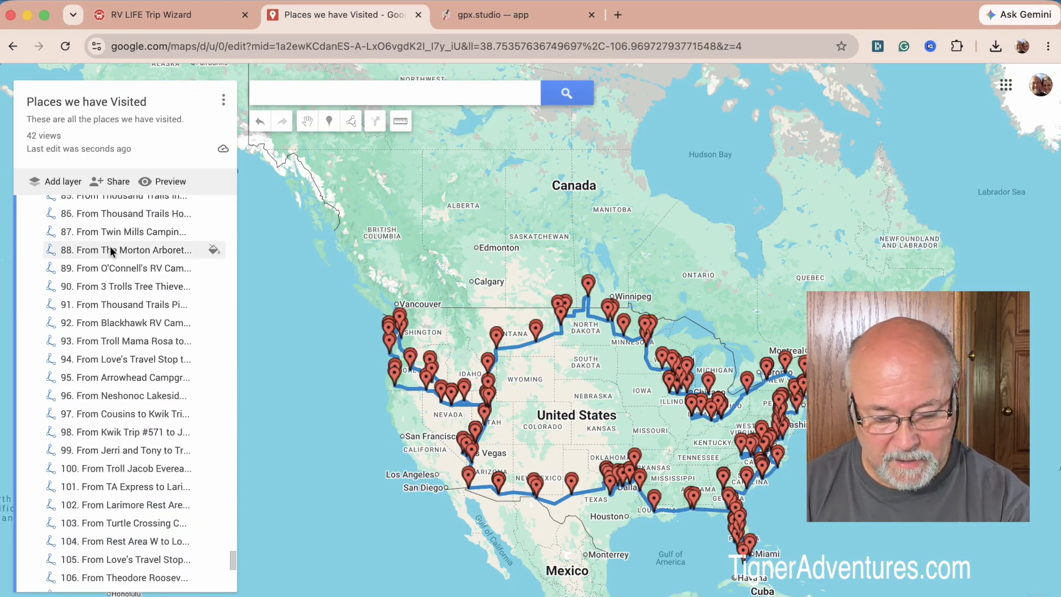
pyautogui.scroll(20, 110, 246)
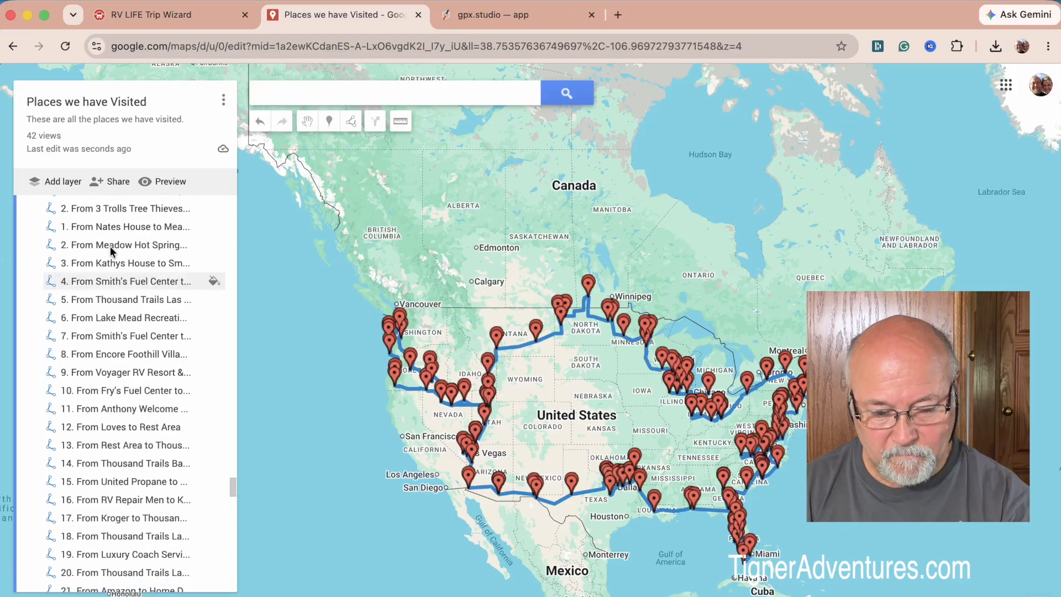
pyautogui.scroll(20, 110, 246)
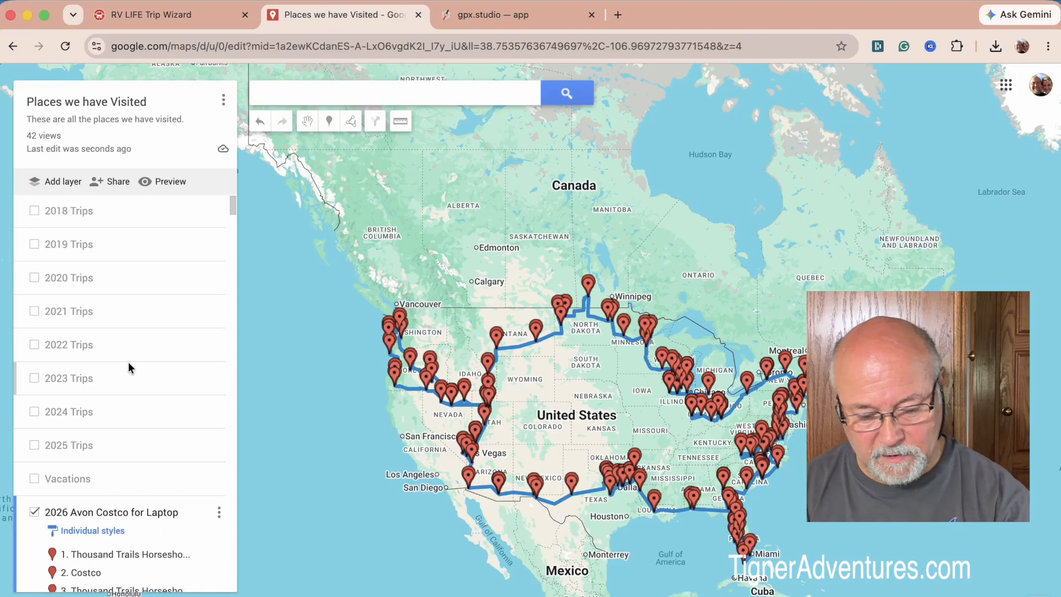
# Group the places of the 2026 Avon Costco for Laptop layer by Uniform style
pyautogui.scroll(-3, 128, 363)
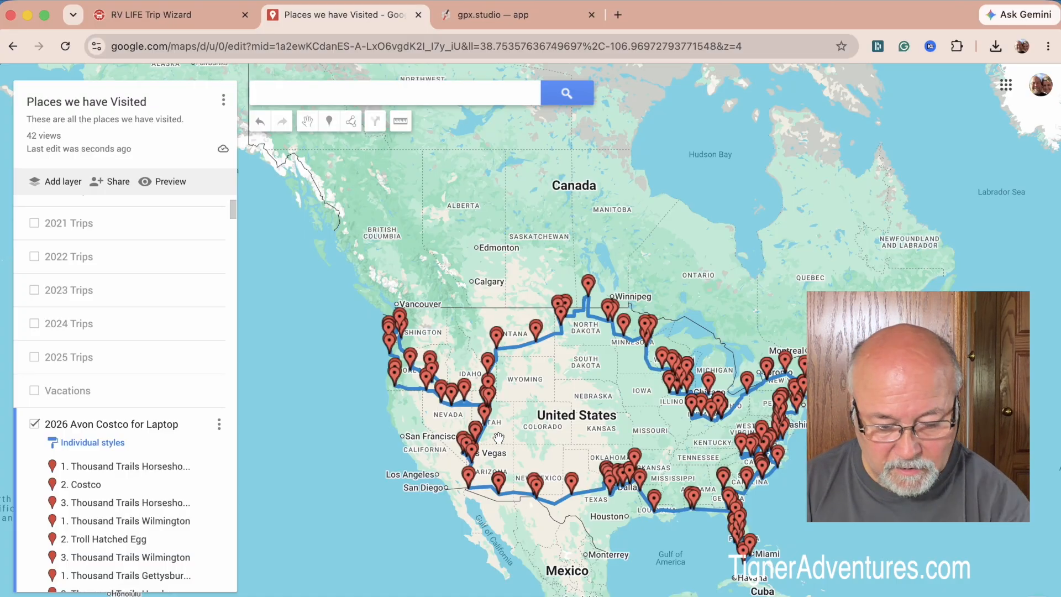
pyautogui.click(84, 445)
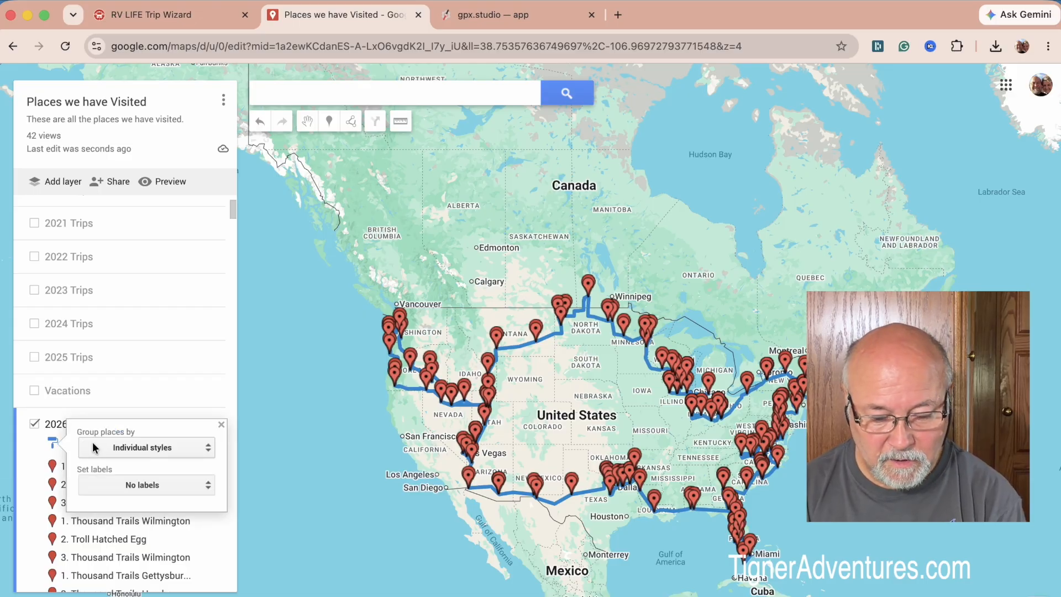
pyautogui.click(137, 445)
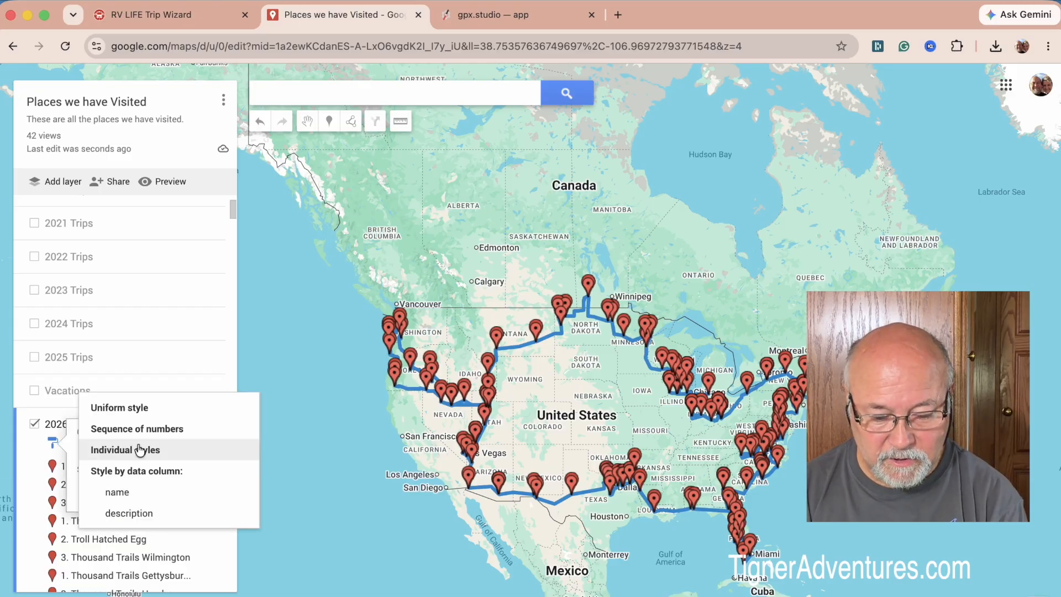
pyautogui.click(130, 412)
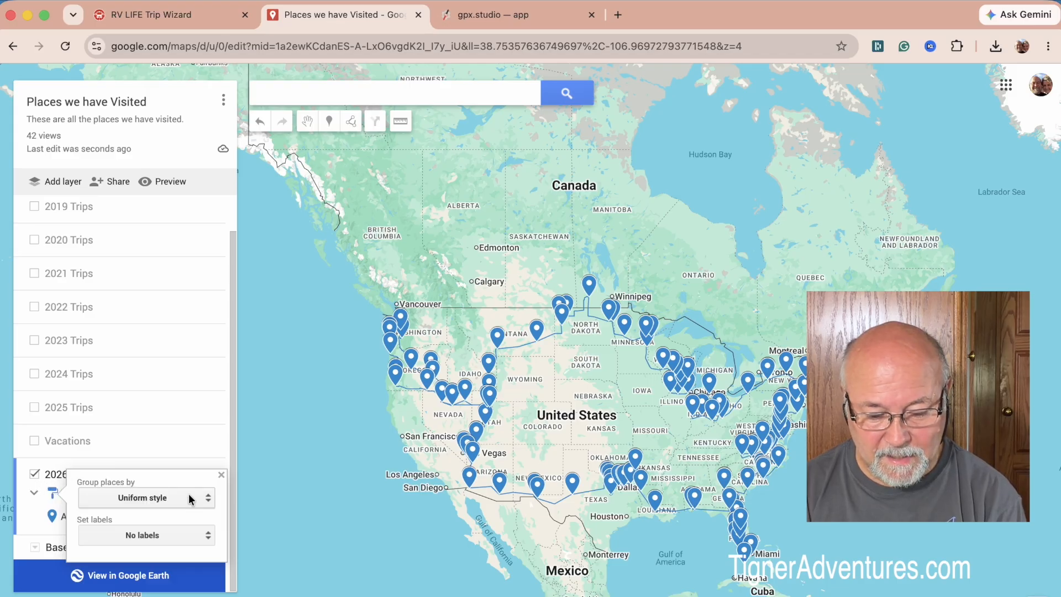
pyautogui.click(222, 475)
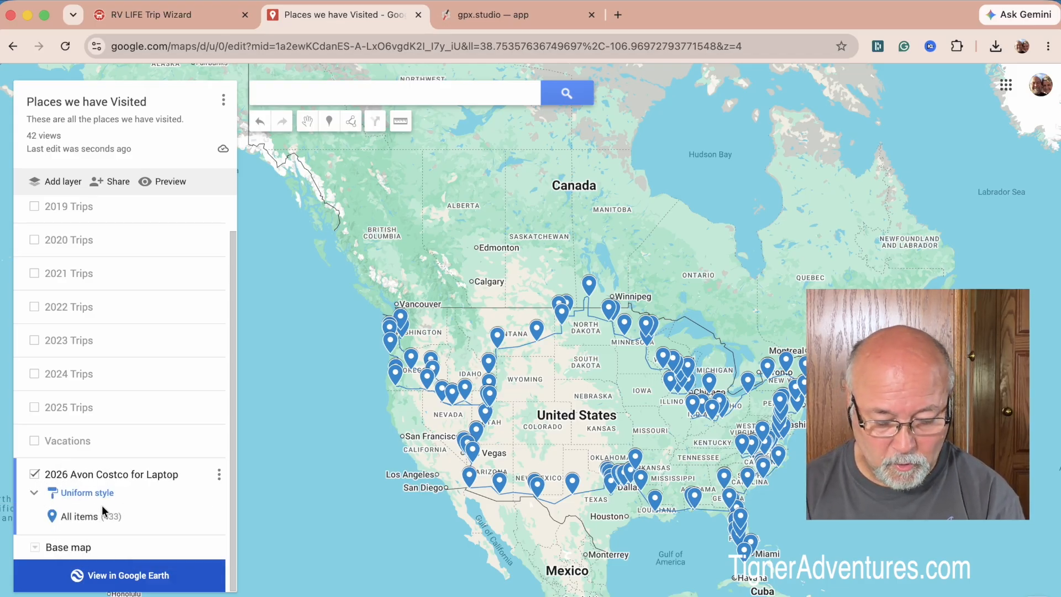
# Rename the 2026 Avon Costco for Laptop layer as 2026 Trips
pyautogui.click(101, 477)
pyautogui.press('Right')
pyautogui.press('BackSpace')
pyautogui.press('BackSpace')
pyautogui.press('BackSpace')
pyautogui.press('BackSpace')
pyautogui.press('BackSpace')
pyautogui.press('BackSpace')
pyautogui.press('BackSpace')
pyautogui.press('BackSpace')
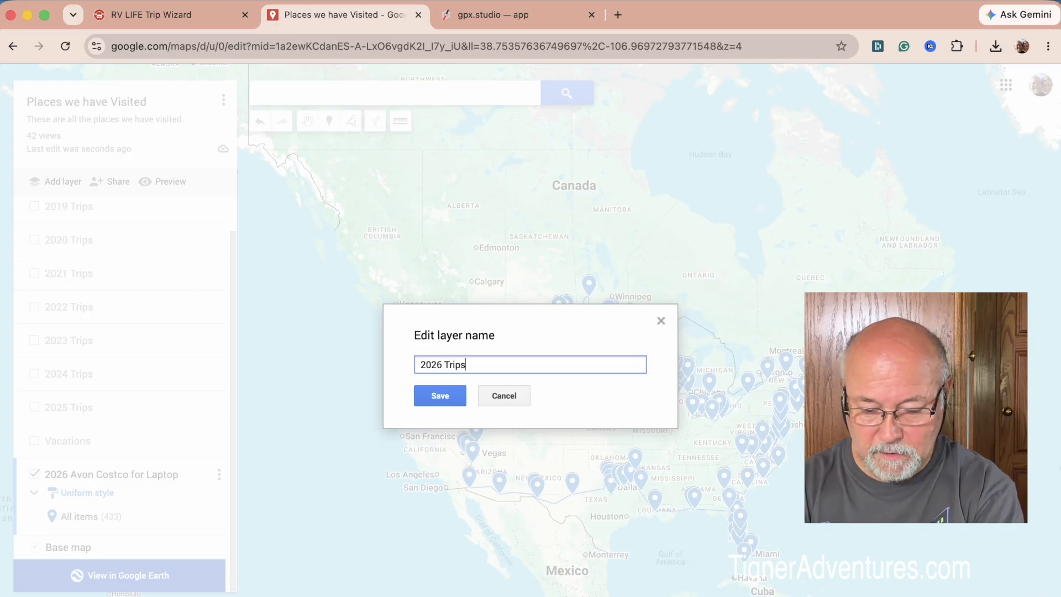
pyautogui.click(445, 390)
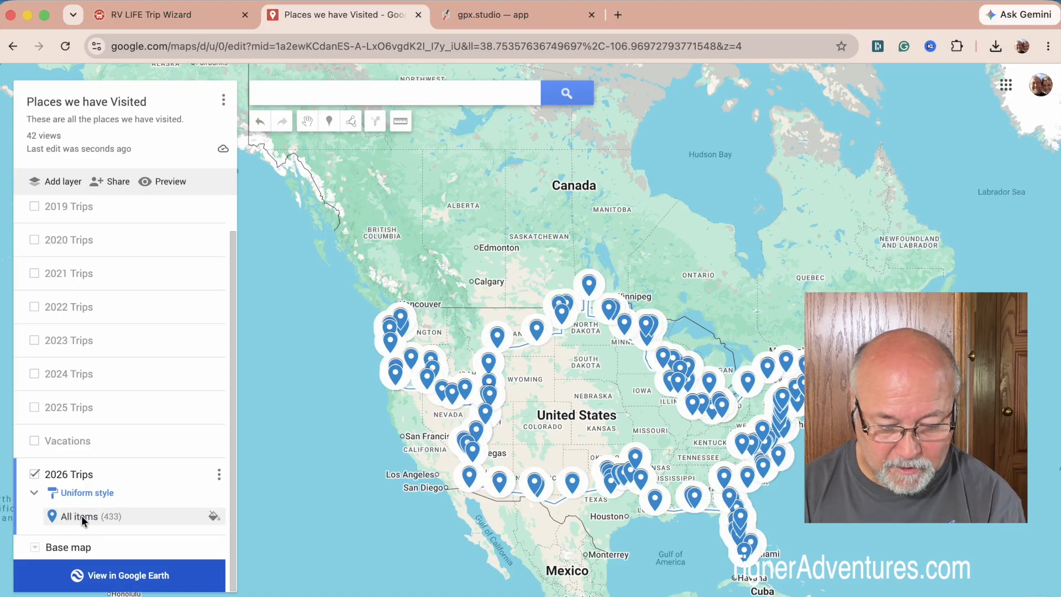
# Style all items of the 2026 Trips layer in light green with the RV icon
pyautogui.click(213, 518)
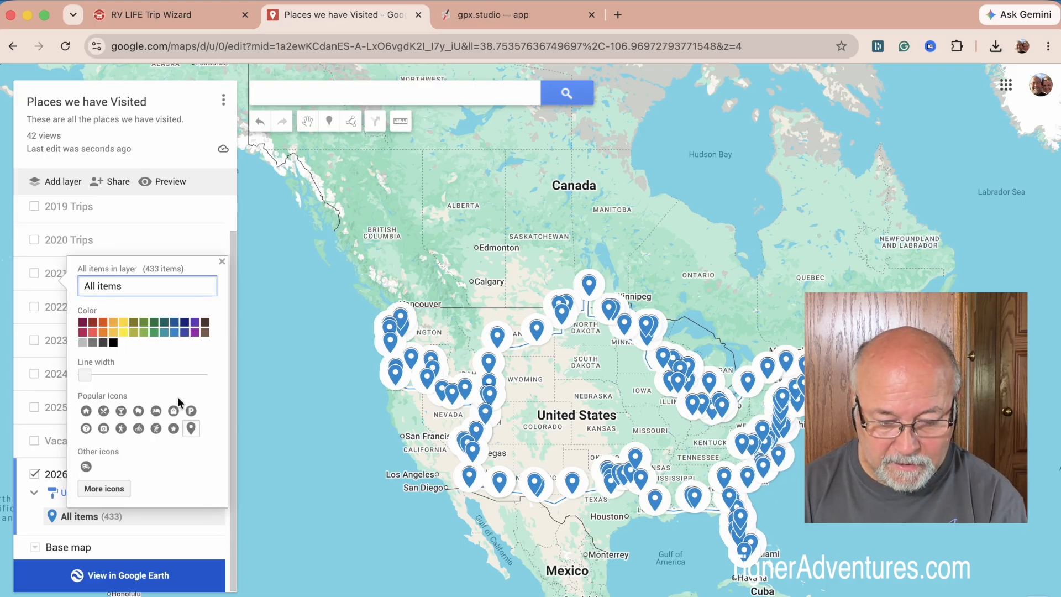
pyautogui.click(142, 333)
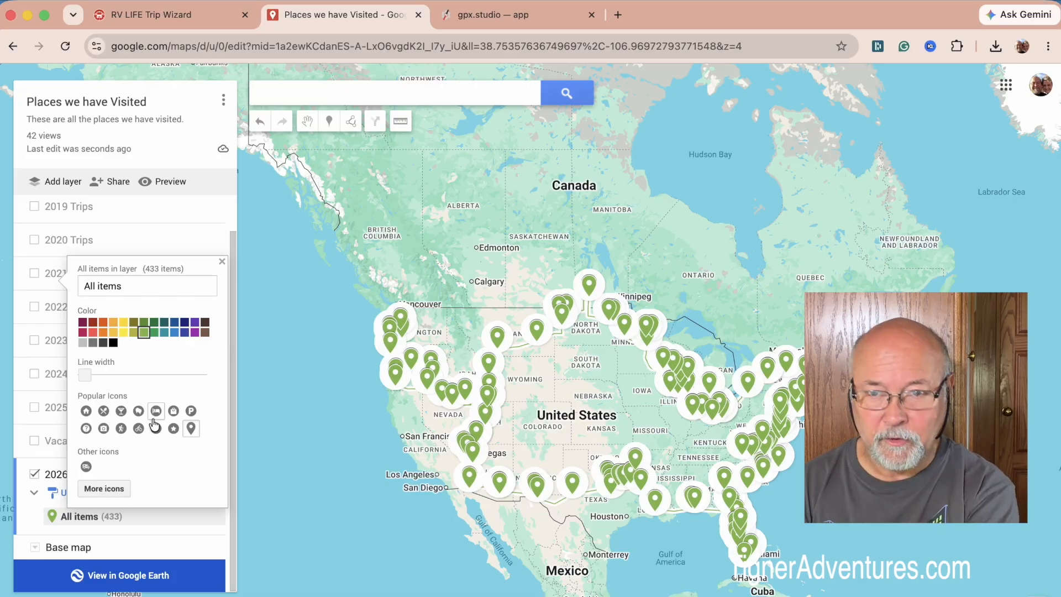
pyautogui.click(86, 468)
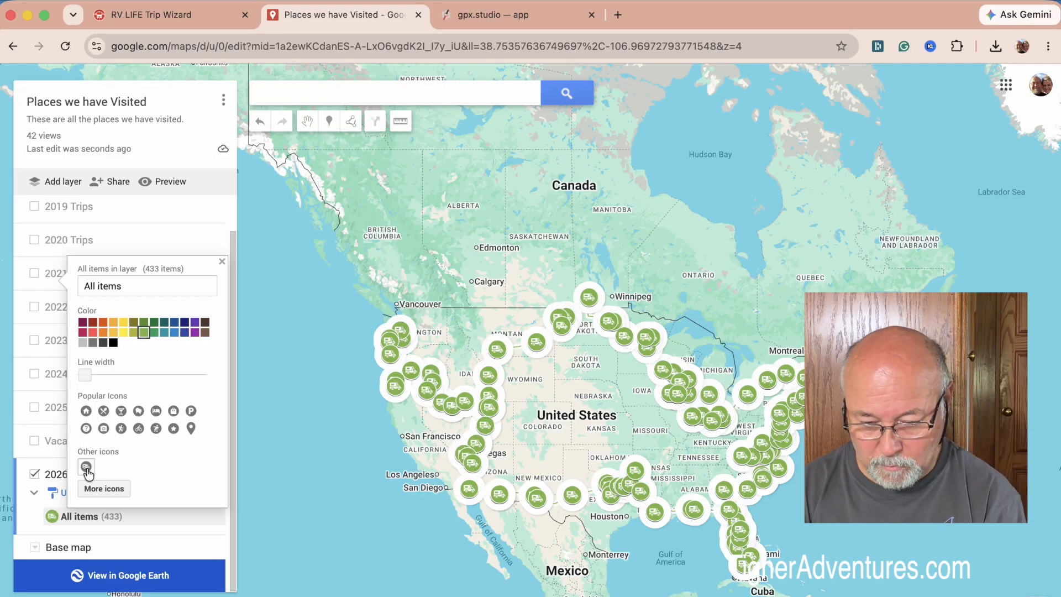
pyautogui.click(159, 539)
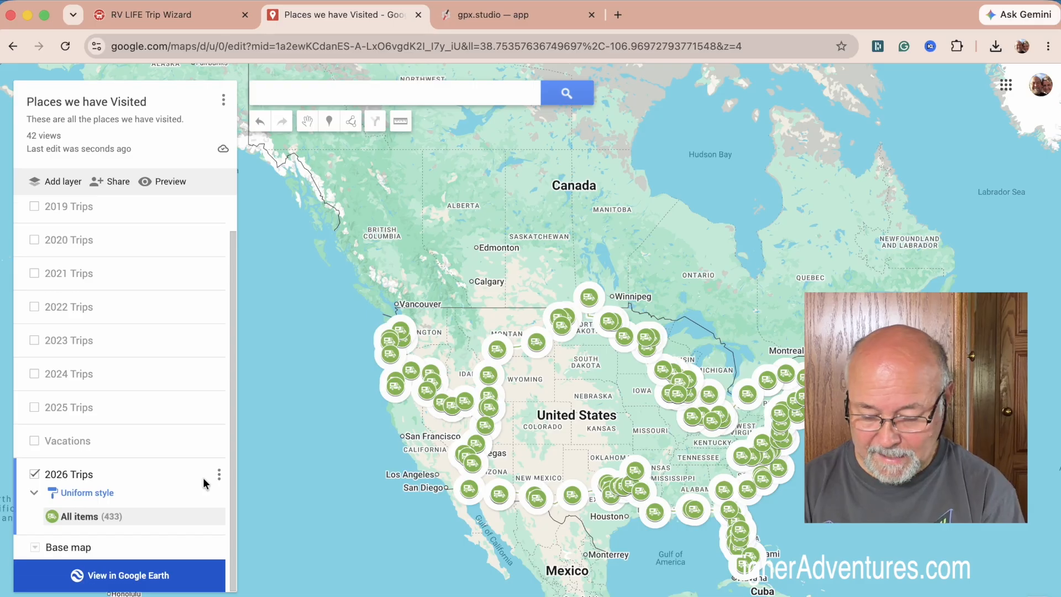
# Show the 2018 Trips through 2025 Trips layers and the Vacations layer on the map together with 2026 Trips
pyautogui.scroll(1, 203, 484)
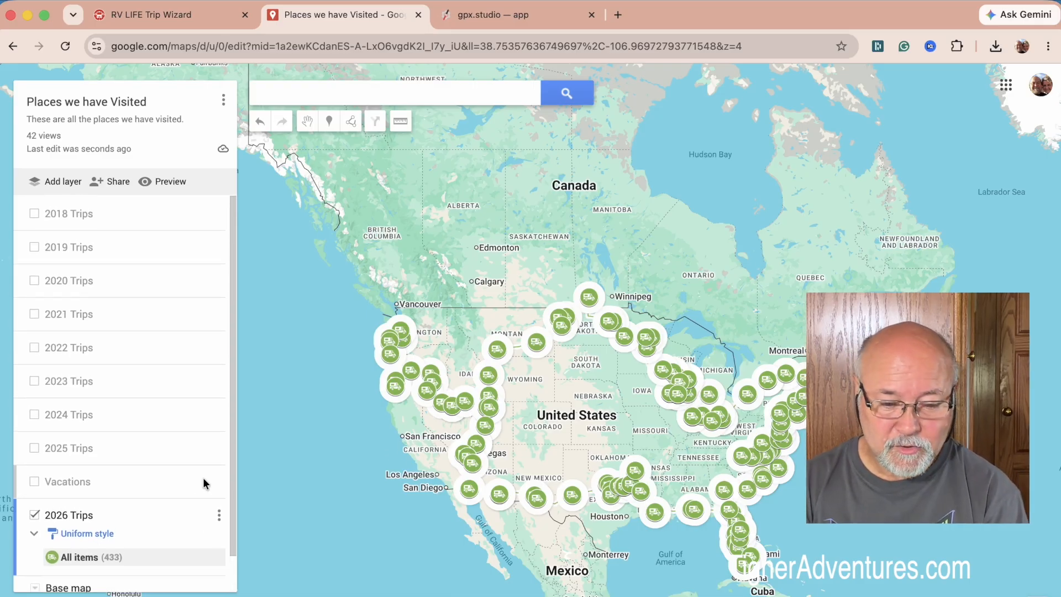
pyautogui.click(34, 215)
pyautogui.click(34, 290)
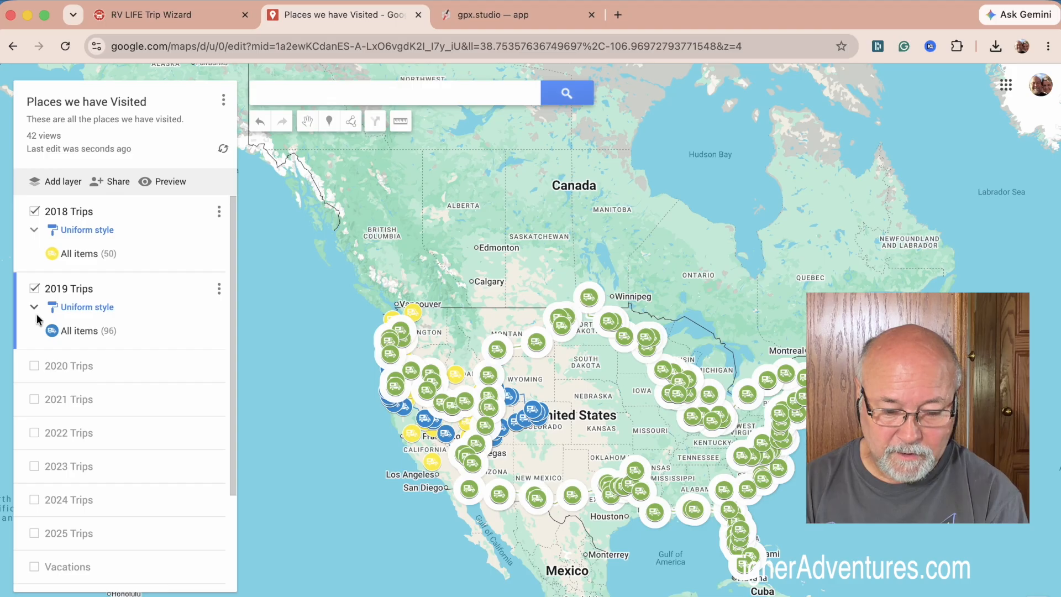
pyautogui.click(33, 366)
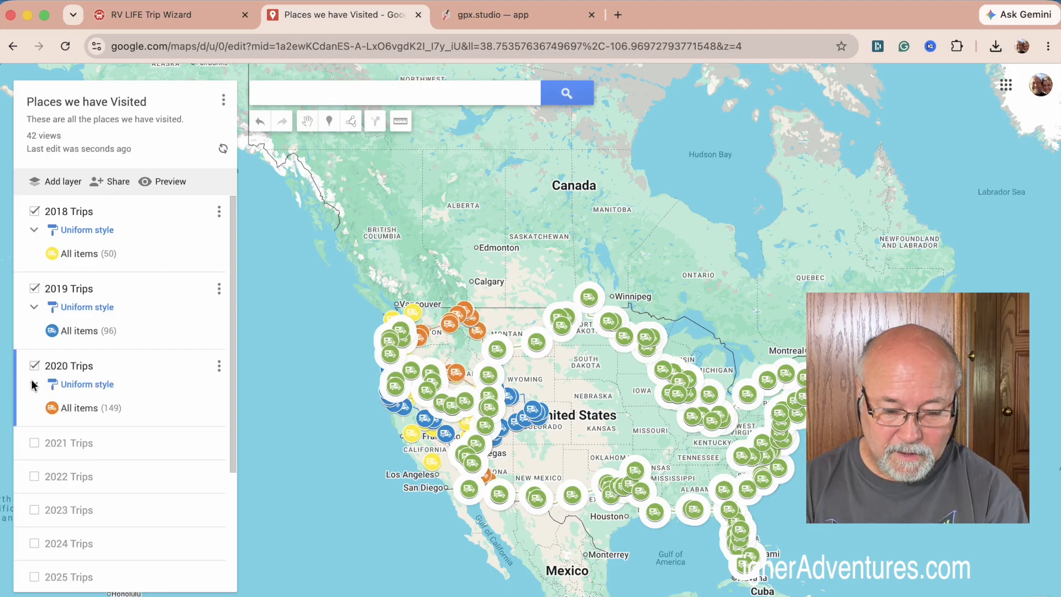
pyautogui.click(34, 444)
pyautogui.click(34, 520)
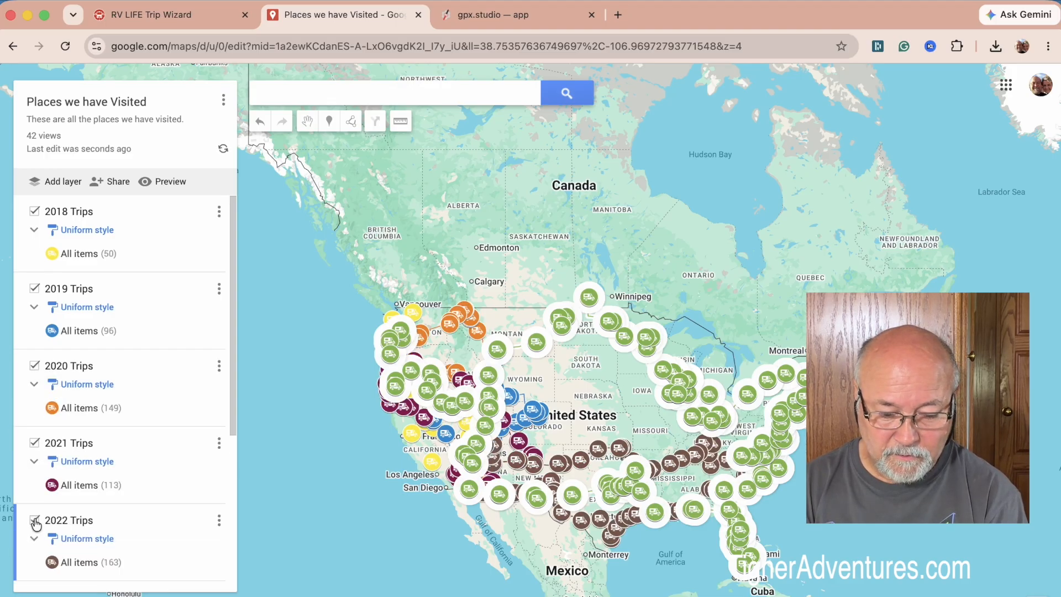
pyautogui.scroll(-4, 33, 498)
pyautogui.click(34, 416)
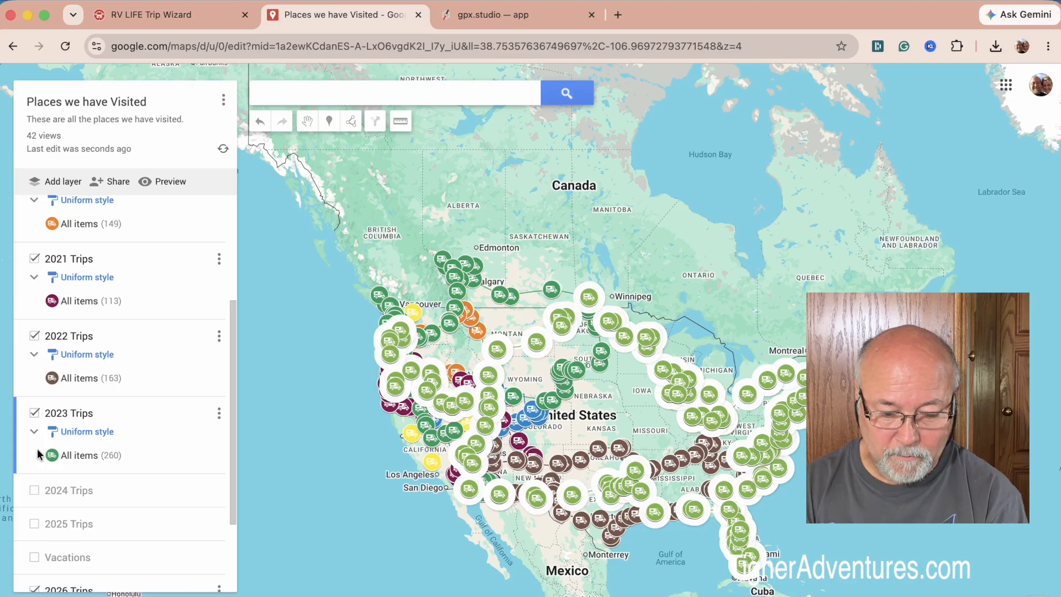
pyautogui.click(34, 490)
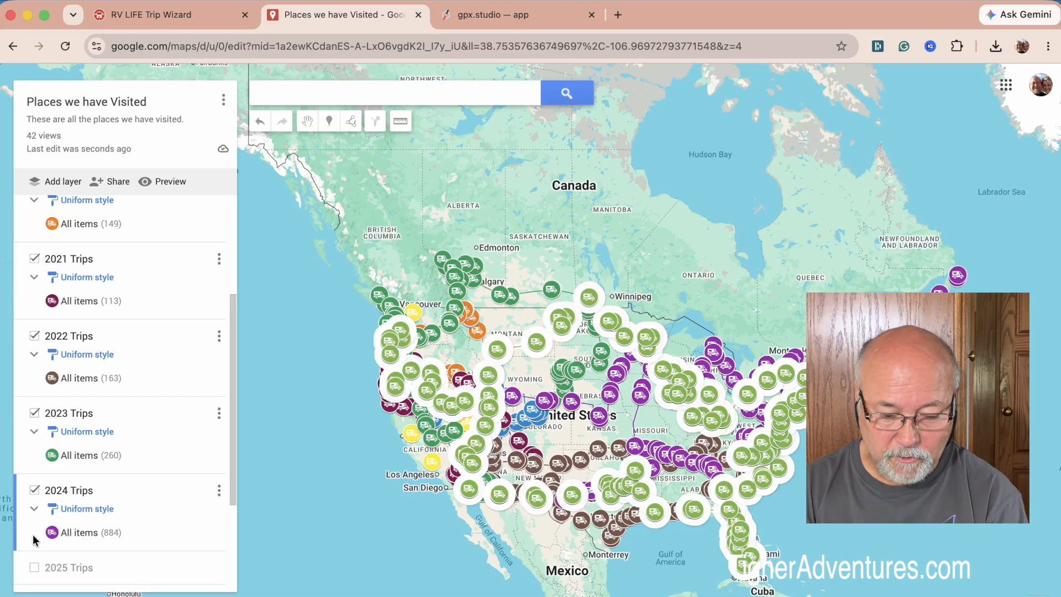
pyautogui.click(34, 567)
pyautogui.scroll(-2, 33, 553)
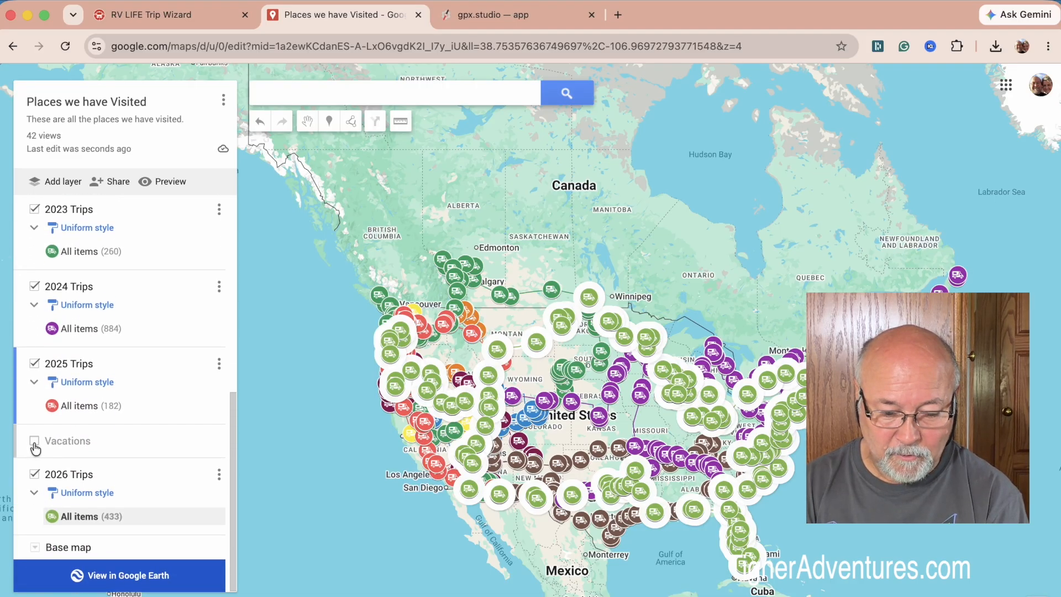
pyautogui.click(34, 441)
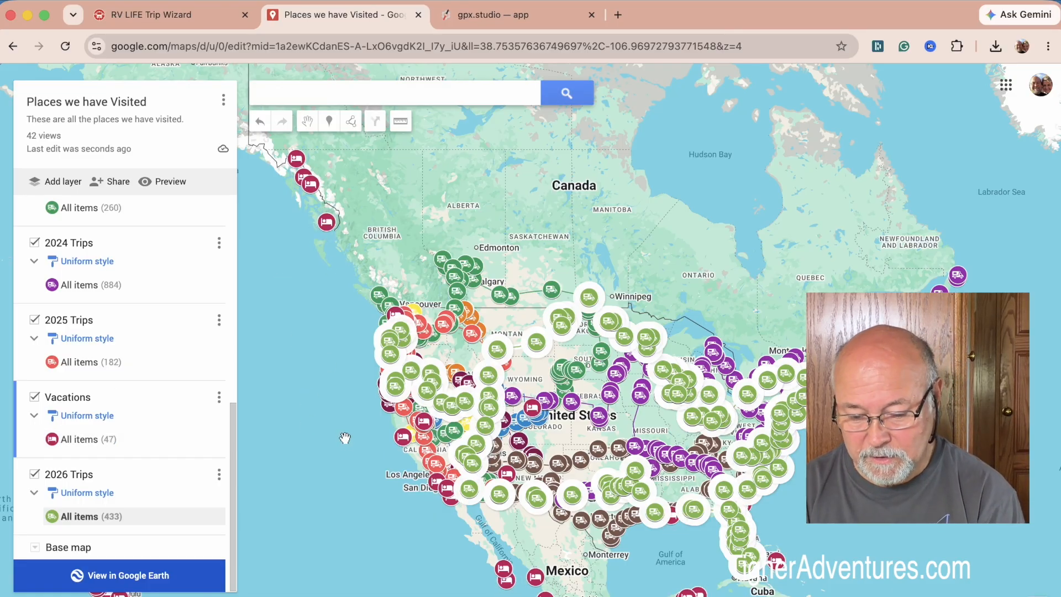
# Examine how the trip and vacation places of all layers spread across North America, Mexico and the Caribbean
pyautogui.scroll(2, 521, 580)
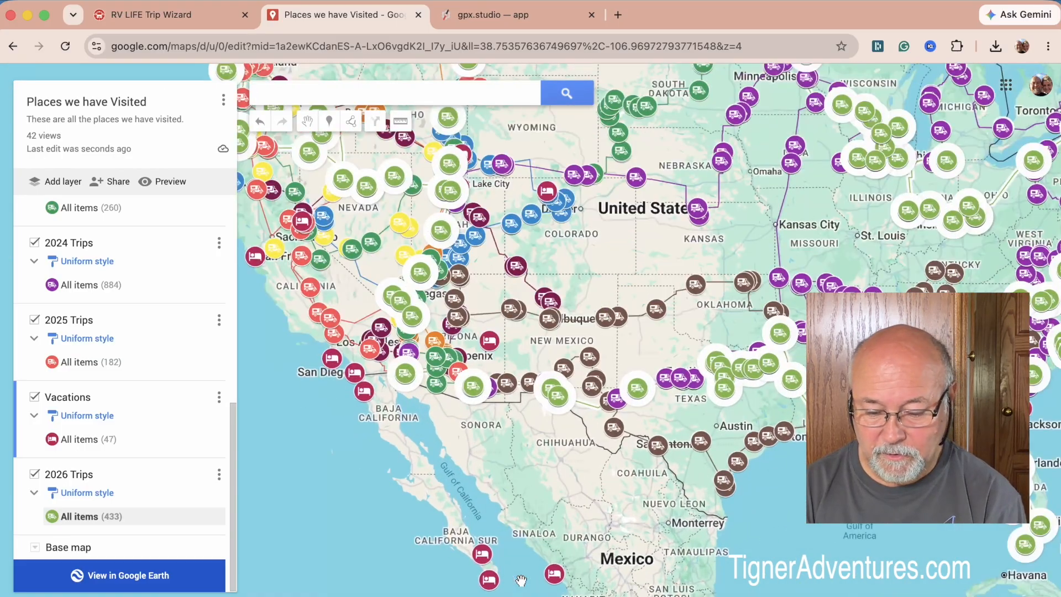
pyautogui.scroll(-2, 521, 580)
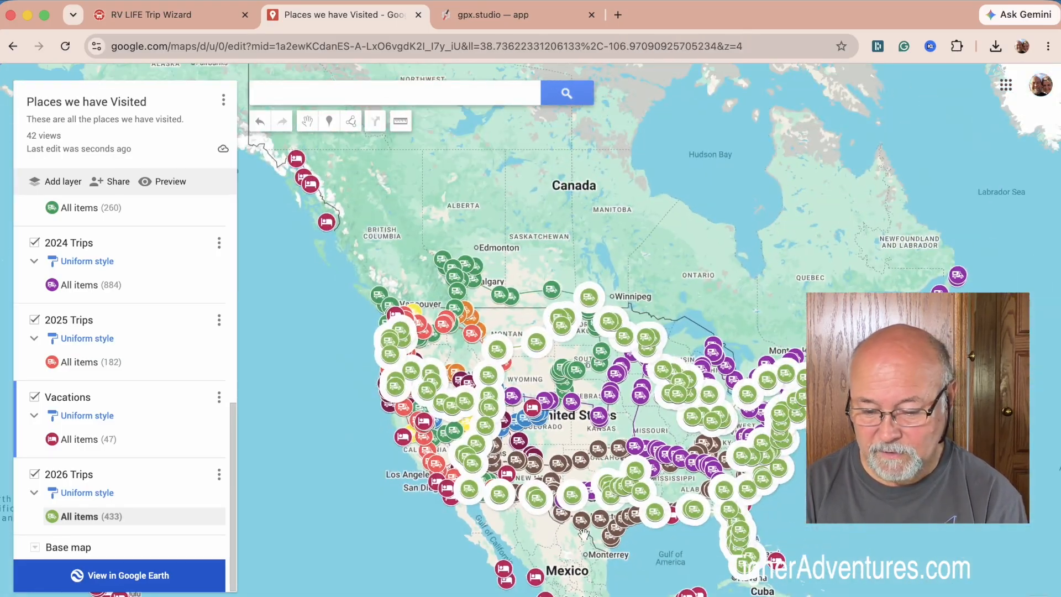
pyautogui.moveTo(581, 520); pyautogui.dragTo(584, 500)
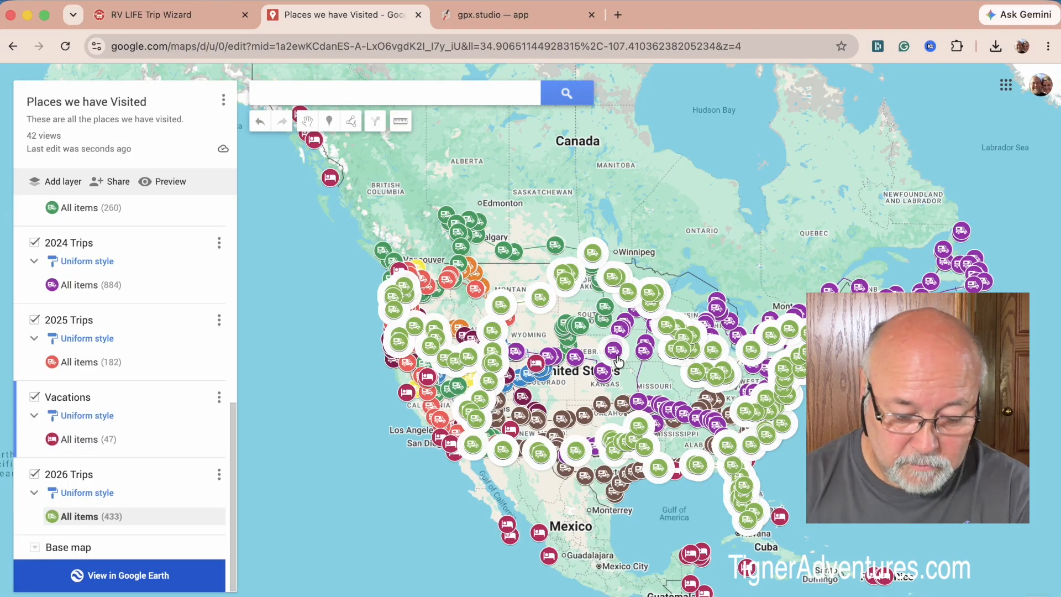
pyautogui.scroll(3, 576, 308)
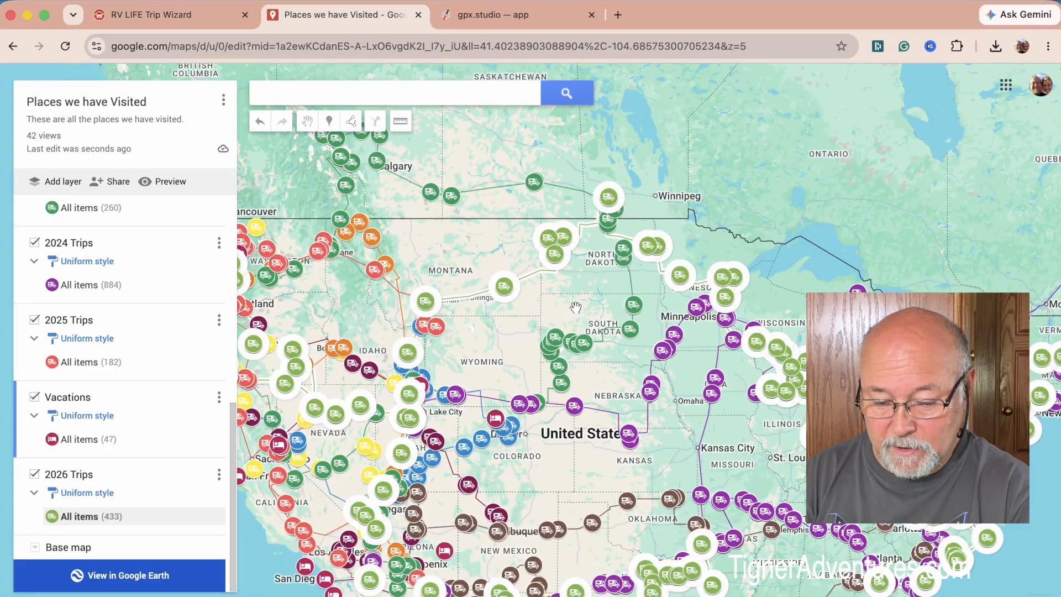
pyautogui.moveTo(498, 349); pyautogui.dragTo(470, 276)
pyautogui.scroll(-5, 470, 276)
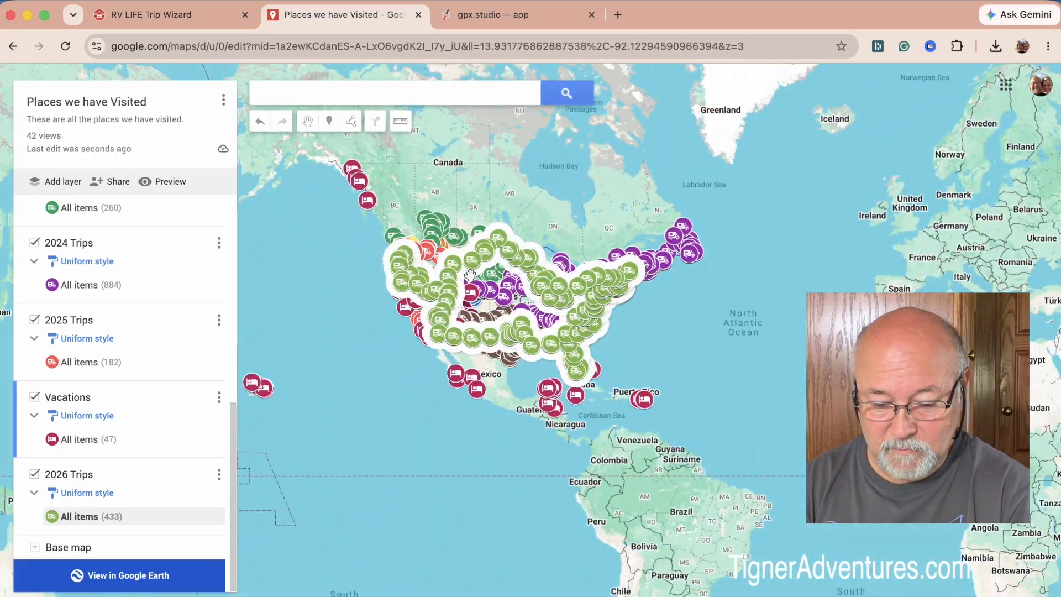
pyautogui.scroll(2, 471, 275)
pyautogui.rightClick(471, 279)
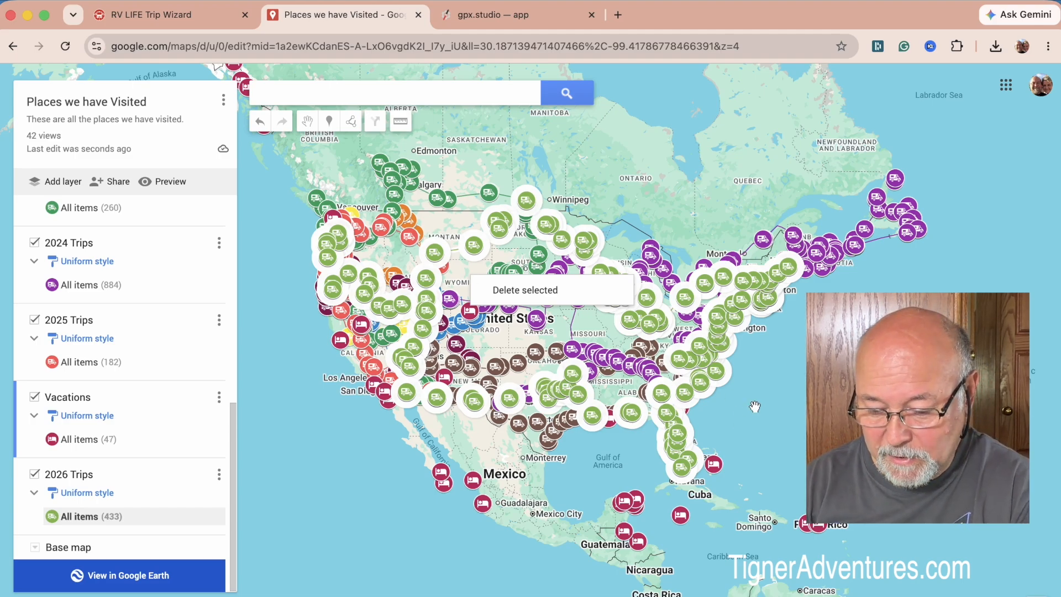
# Examine the trip routes from Virginia and the Carolinas through Tennessee and Missouri to the Midwest for areas without stops
pyautogui.scroll(3, 754, 411)
pyautogui.moveTo(709, 302); pyautogui.dragTo(812, 462)
pyautogui.scroll(2, 838, 345)
pyautogui.moveTo(838, 345); pyautogui.dragTo(1008, 304)
pyautogui.moveTo(609, 305); pyautogui.dragTo(716, 393)
pyautogui.moveTo(588, 332); pyautogui.dragTo(627, 315)
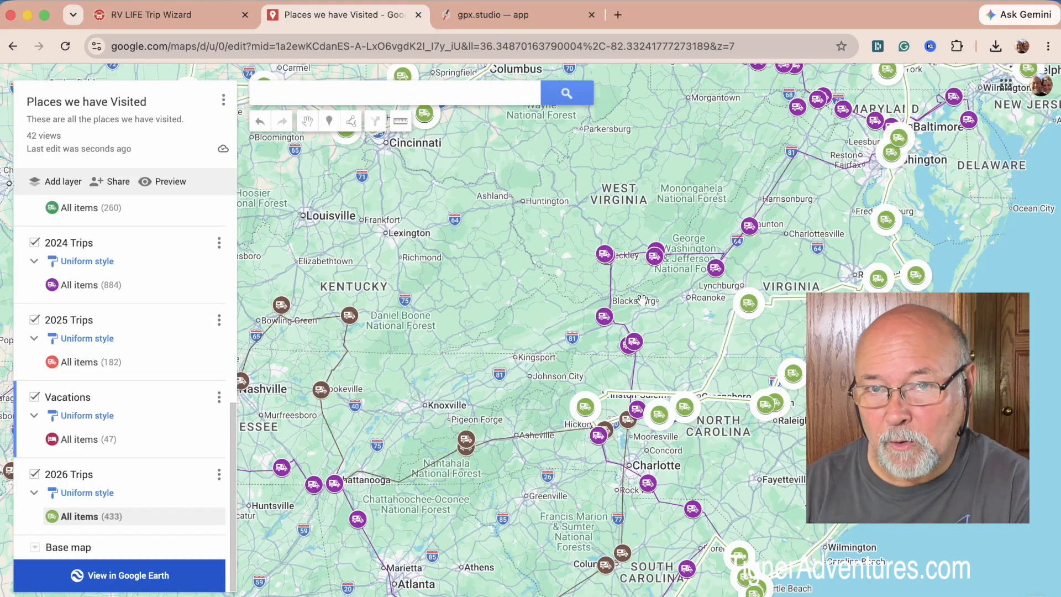
pyautogui.moveTo(636, 330); pyautogui.dragTo(670, 284)
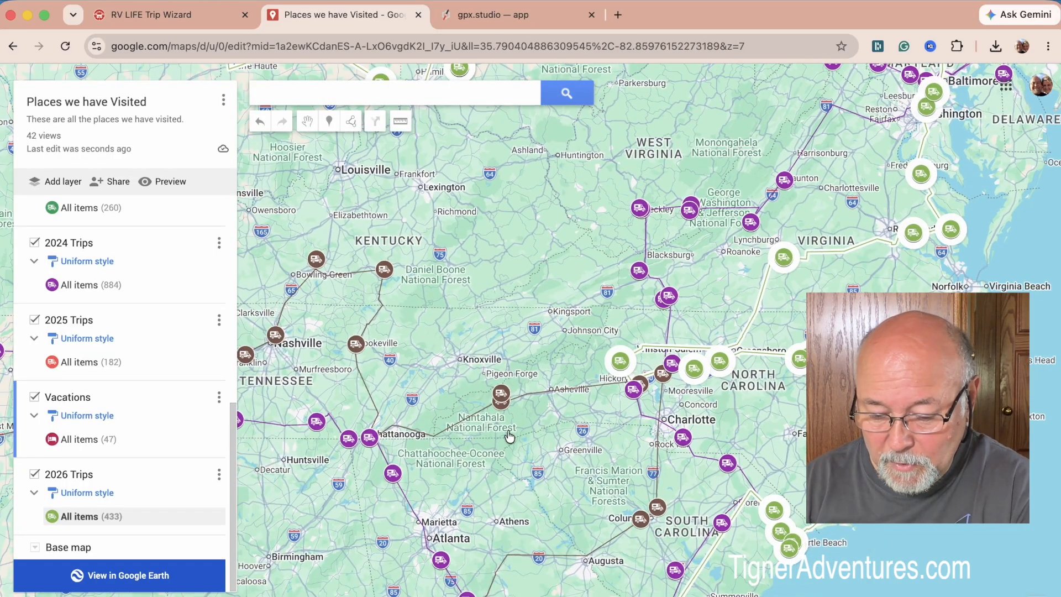
pyautogui.moveTo(539, 432); pyautogui.dragTo(588, 381)
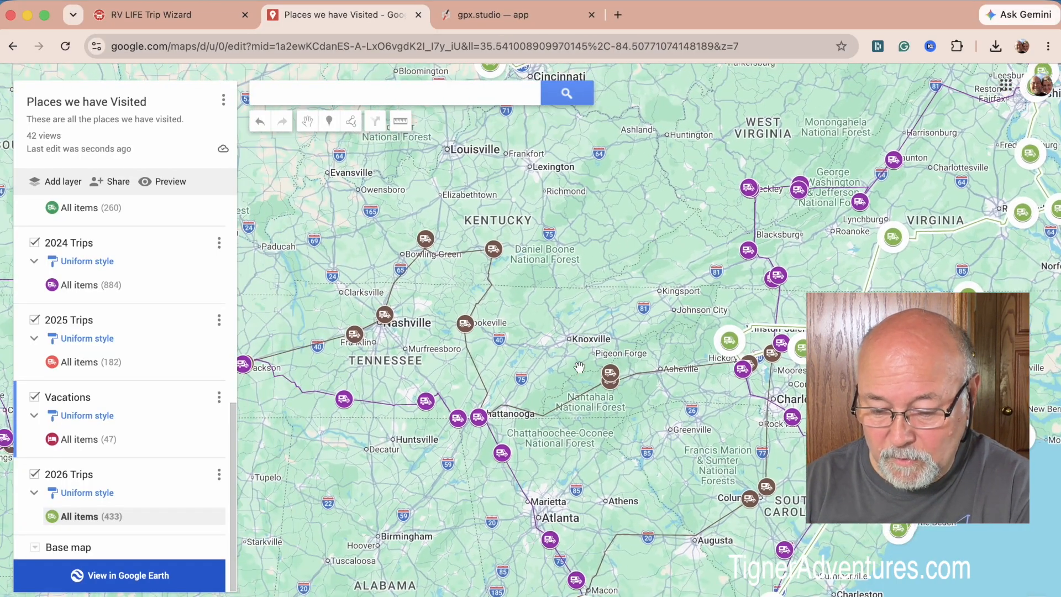
pyautogui.moveTo(634, 318); pyautogui.dragTo(1031, 432)
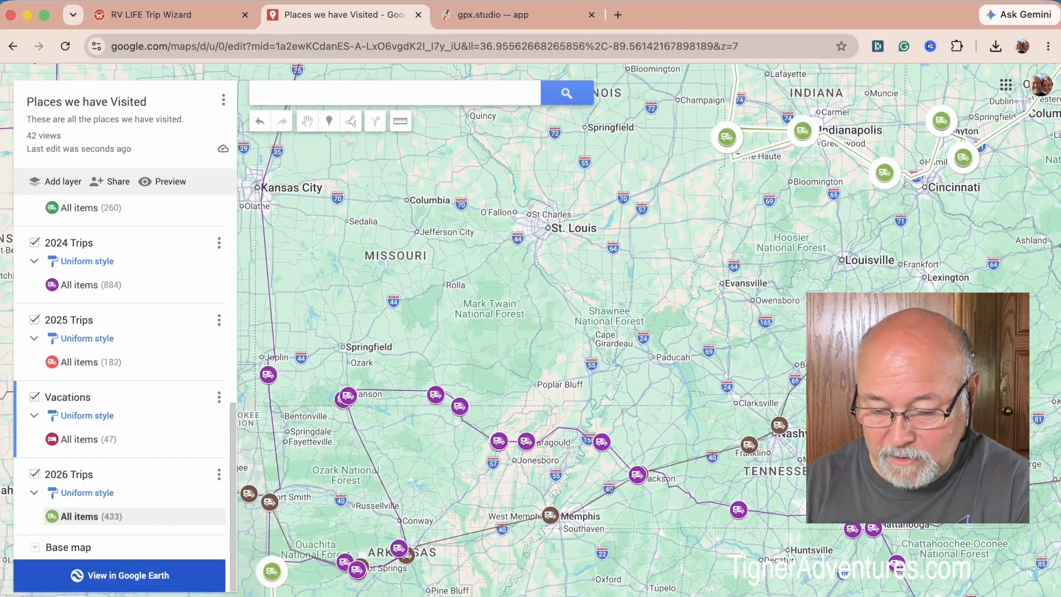
pyautogui.moveTo(906, 410); pyautogui.dragTo(942, 444)
pyautogui.moveTo(713, 354); pyautogui.dragTo(812, 421)
pyautogui.scroll(-1, 813, 422)
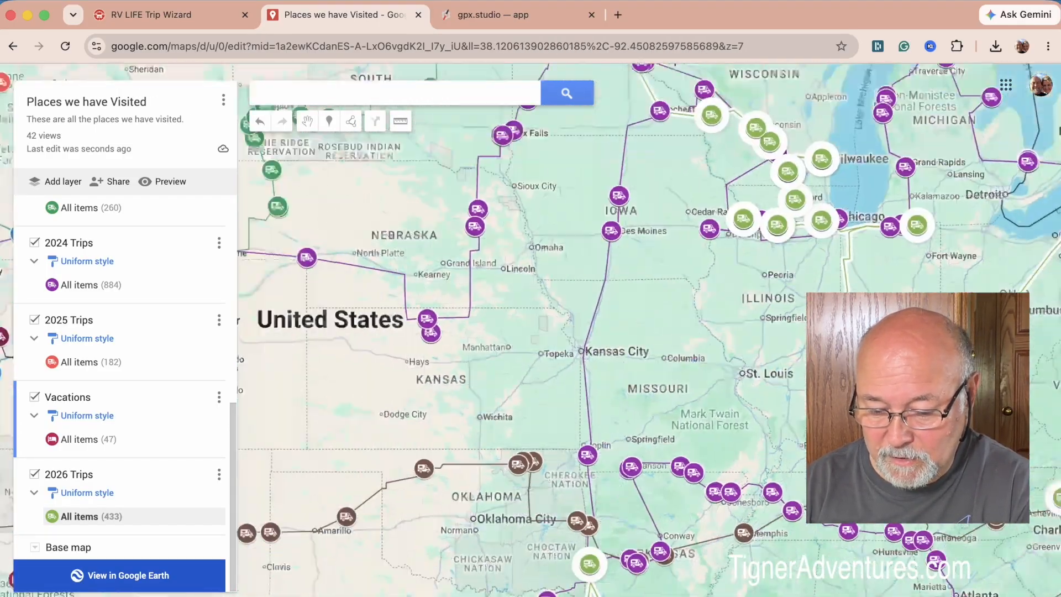
pyautogui.moveTo(695, 388); pyautogui.dragTo(687, 376)
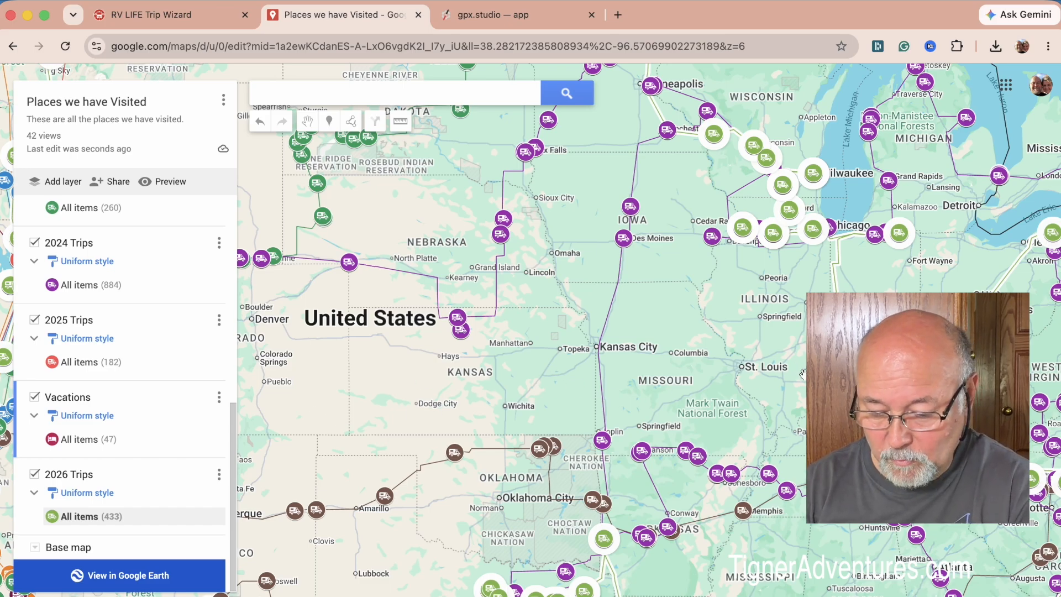
# Examine the trip routes across the southern and western states up to Northern California, viewing the details of the Bravo Farms stop
pyautogui.scroll(-1, 792, 403)
pyautogui.moveTo(776, 403); pyautogui.dragTo(735, 321)
pyautogui.moveTo(771, 373); pyautogui.dragTo(730, 321)
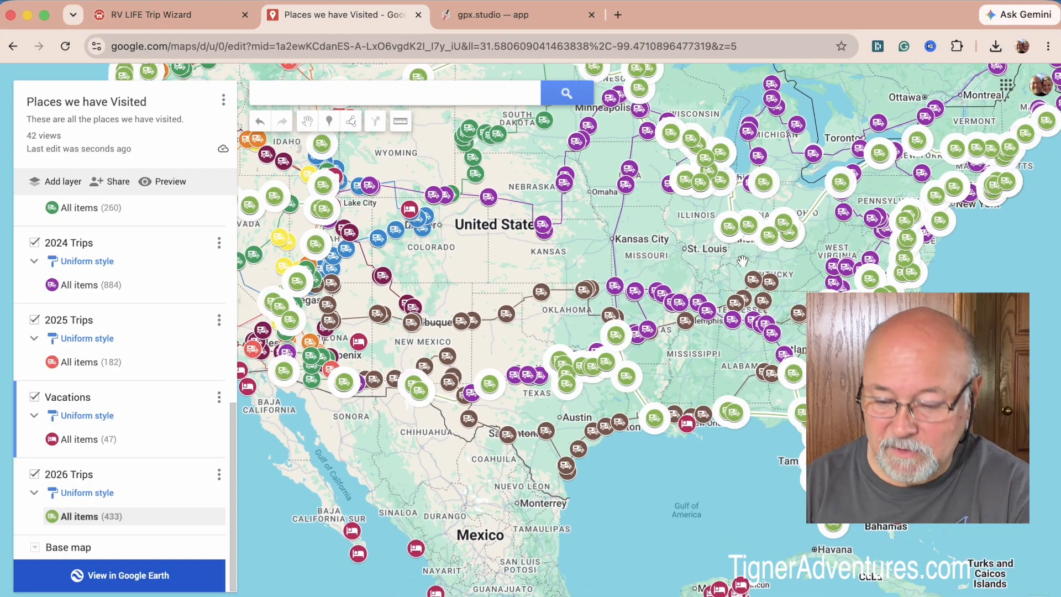
pyautogui.scroll(3, 707, 261)
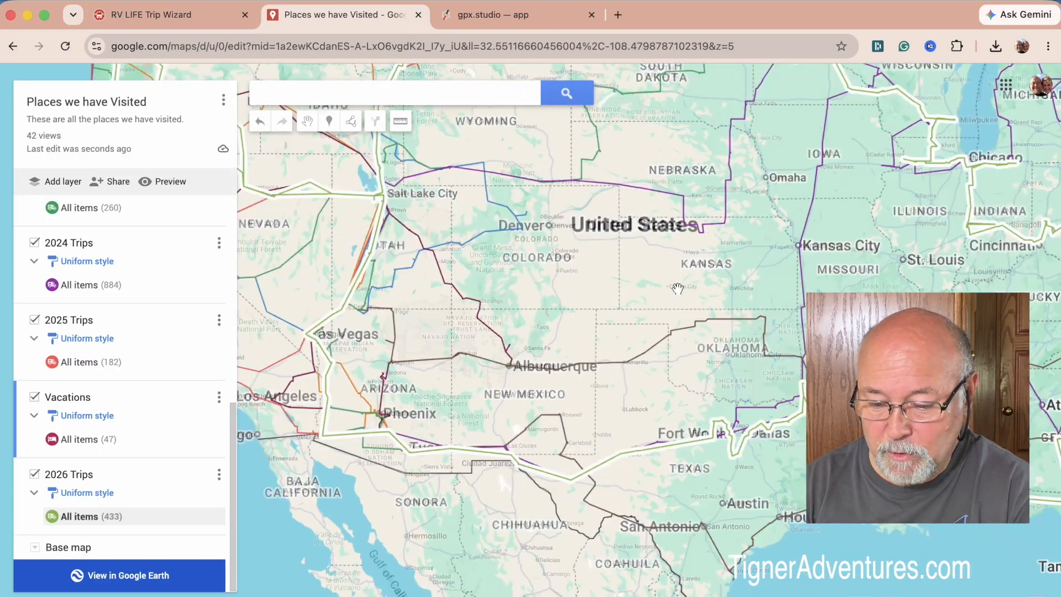
pyautogui.moveTo(377, 308); pyautogui.dragTo(637, 271)
pyautogui.moveTo(317, 245)
pyautogui.mouseDown()
pyautogui.moveTo(444, 260)
pyautogui.moveTo(635, 303)
pyautogui.moveTo(787, 169)
pyautogui.mouseUp()
pyautogui.scroll(3, 639, 307)
pyautogui.scroll(-3, 639, 308)
pyautogui.click(679, 387)
pyautogui.moveTo(482, 143); pyautogui.dragTo(581, 318)
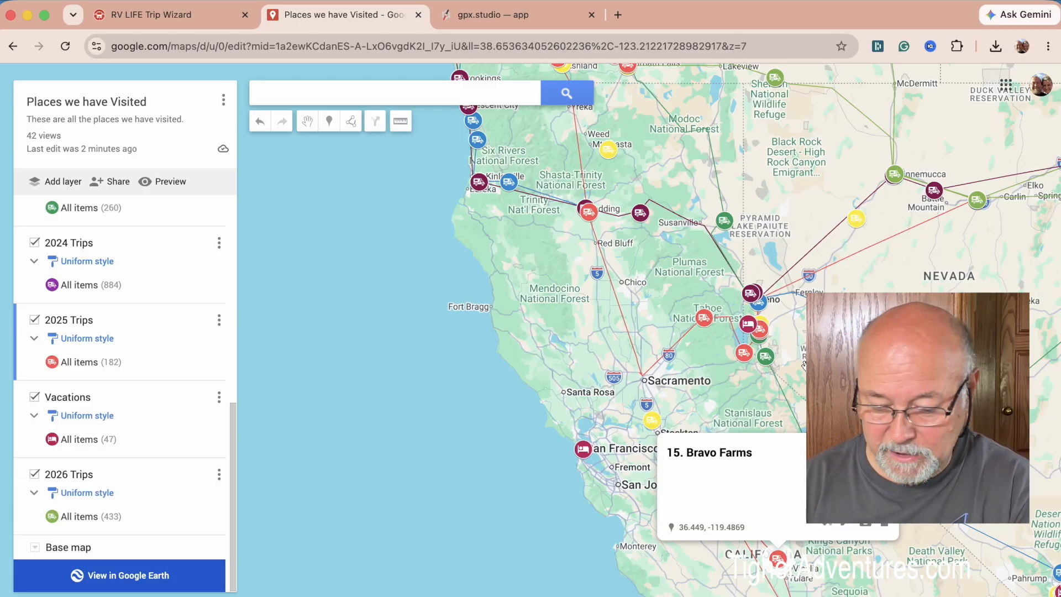
pyautogui.click(497, 315)
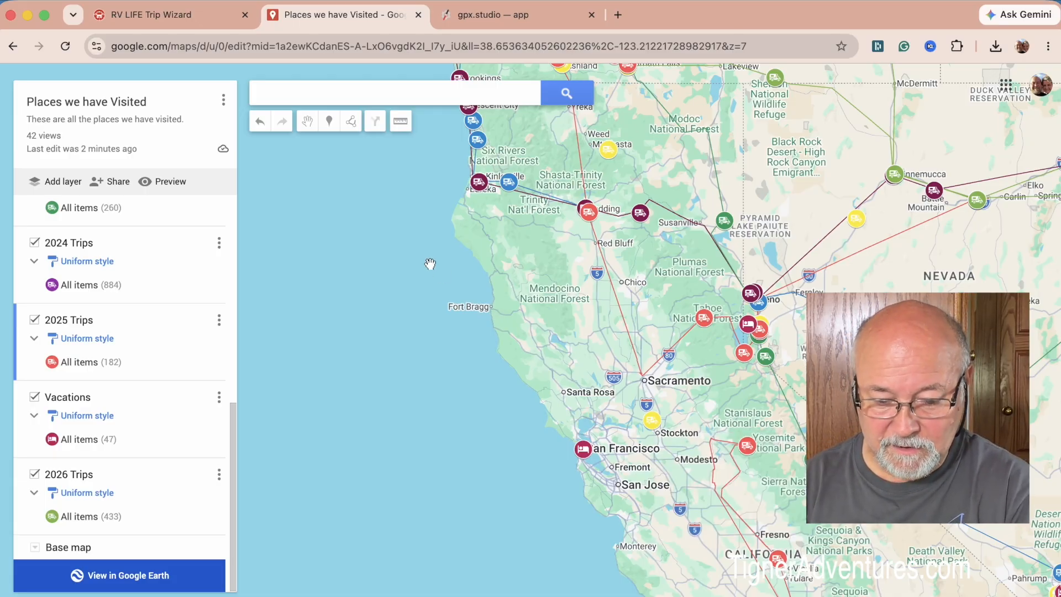